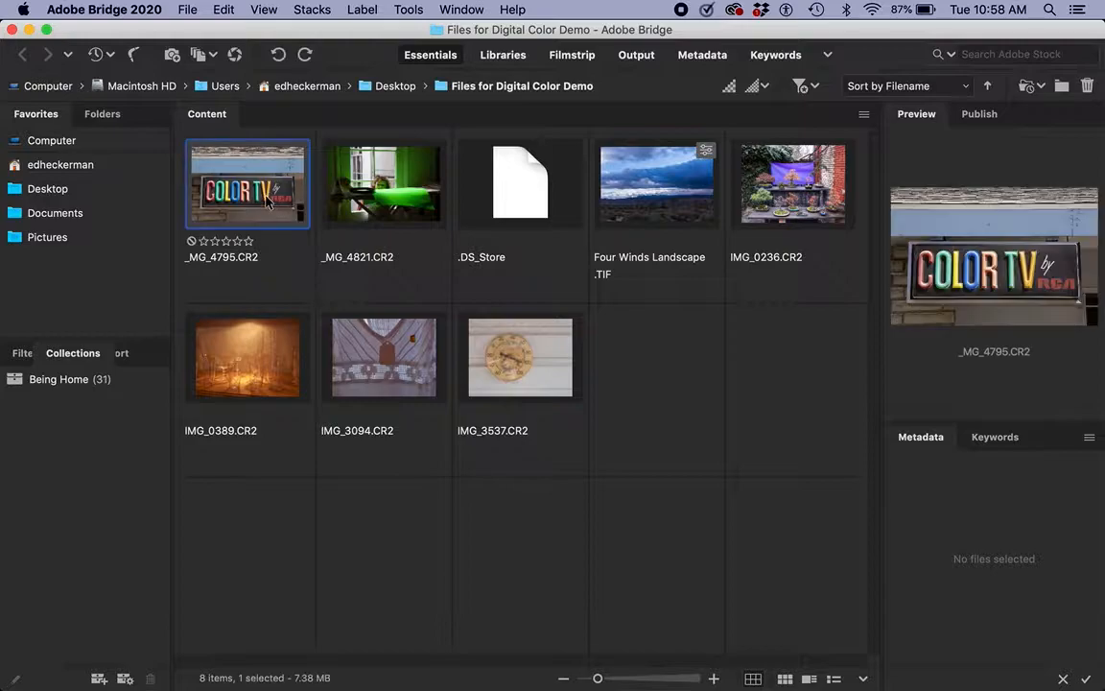
Open _MG_4795.CR2 in Camera Raw and straighten the sign with the full Upright transform correction
{"action": "left_click", "coordinate": [234, 54]}
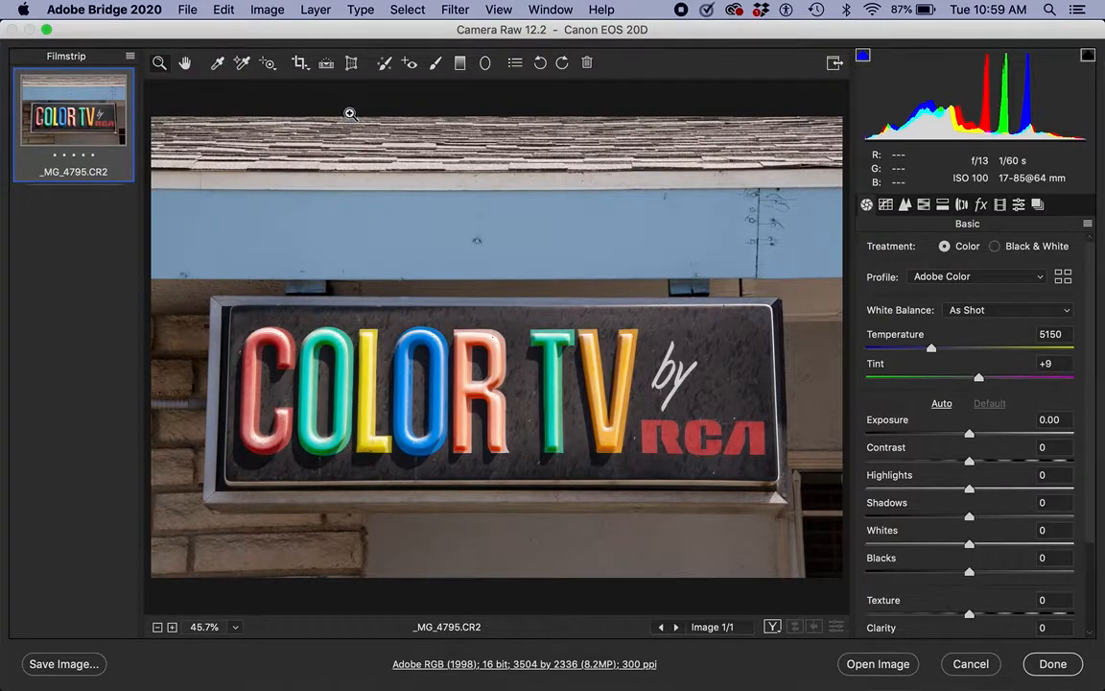
{"action": "left_click", "coordinate": [351, 63]}
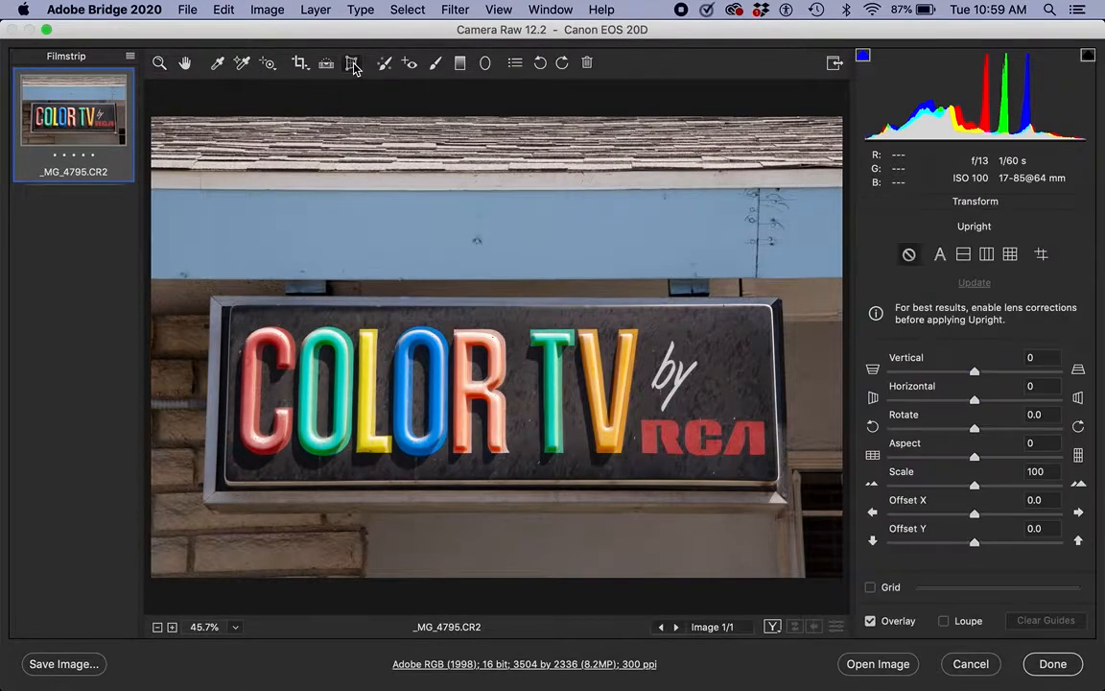
{"action": "left_click", "coordinate": [1010, 254]}
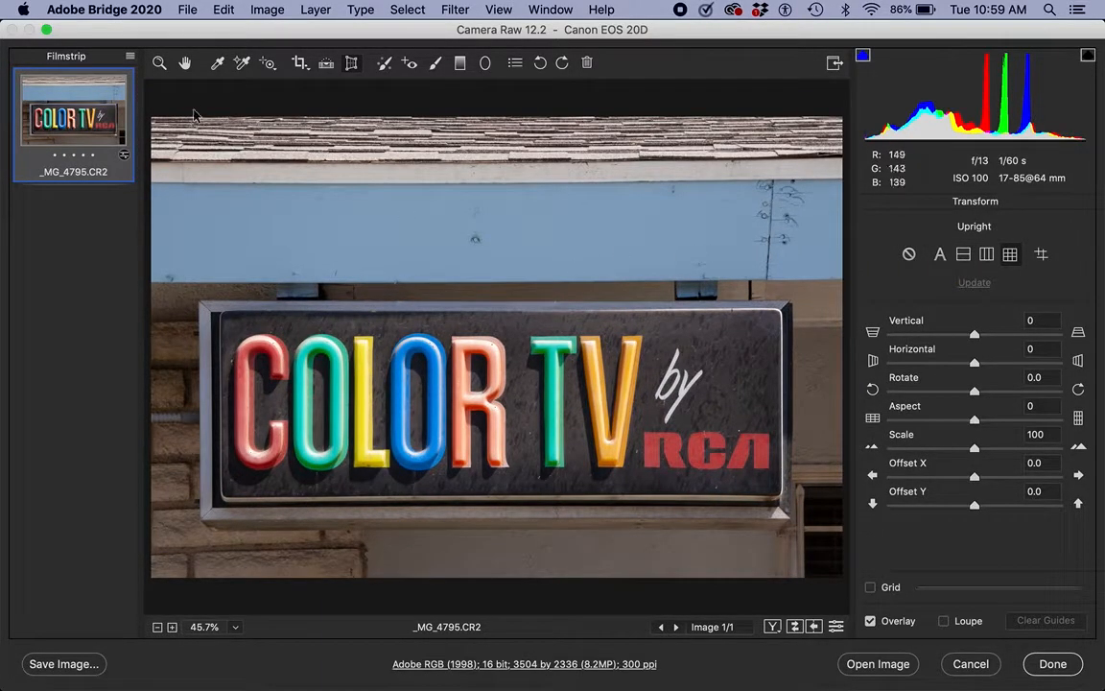
{"action": "left_click", "coordinate": [185, 63]}
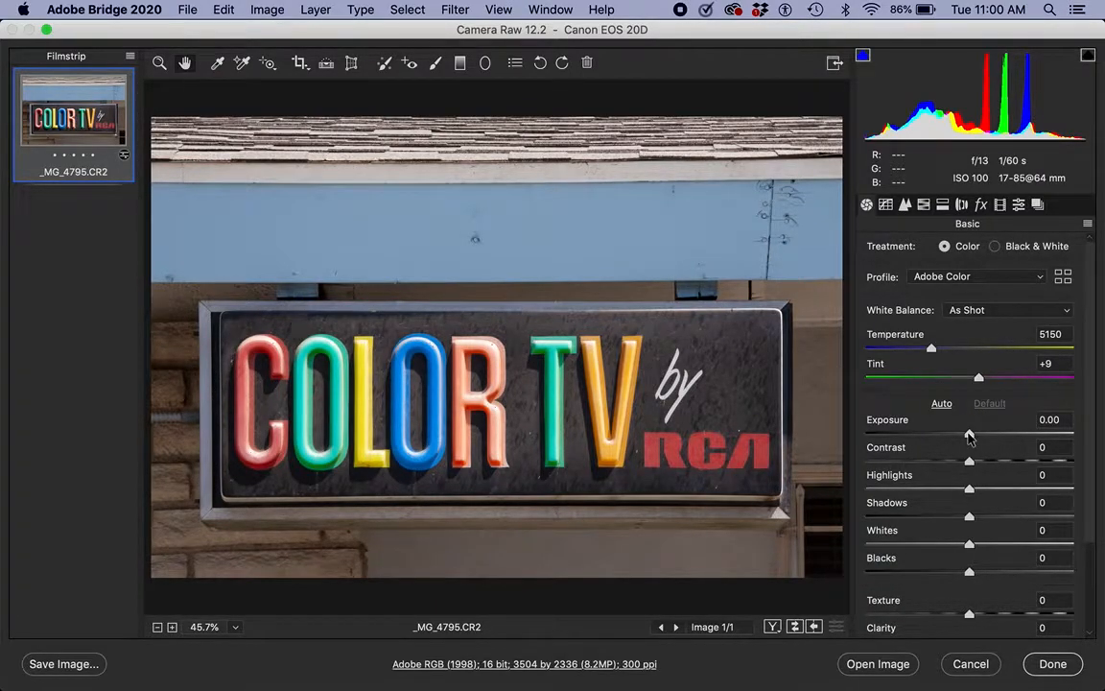
Lower the exposure to -0.10, then try overall saturation at +61 and +13 and reset it to 0
{"action": "left_click_drag", "start_coordinate": [969, 437], "coordinate": [967, 436]}
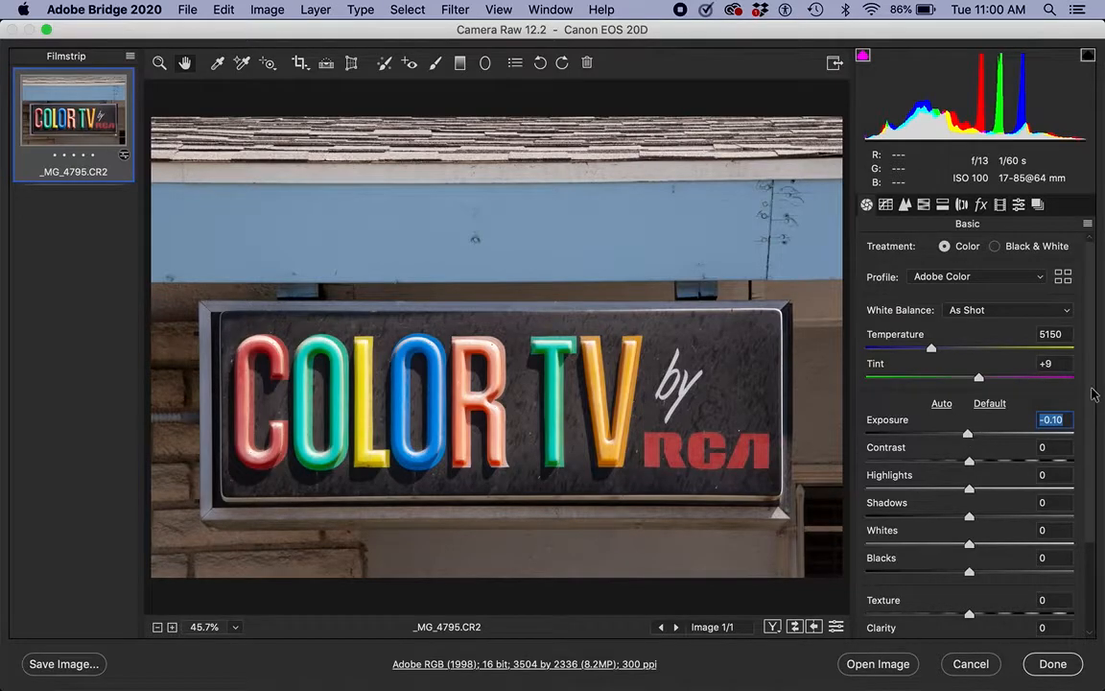
{"action": "scroll", "coordinate": [1094, 580], "scroll_direction": "down", "scroll_amount": 3}
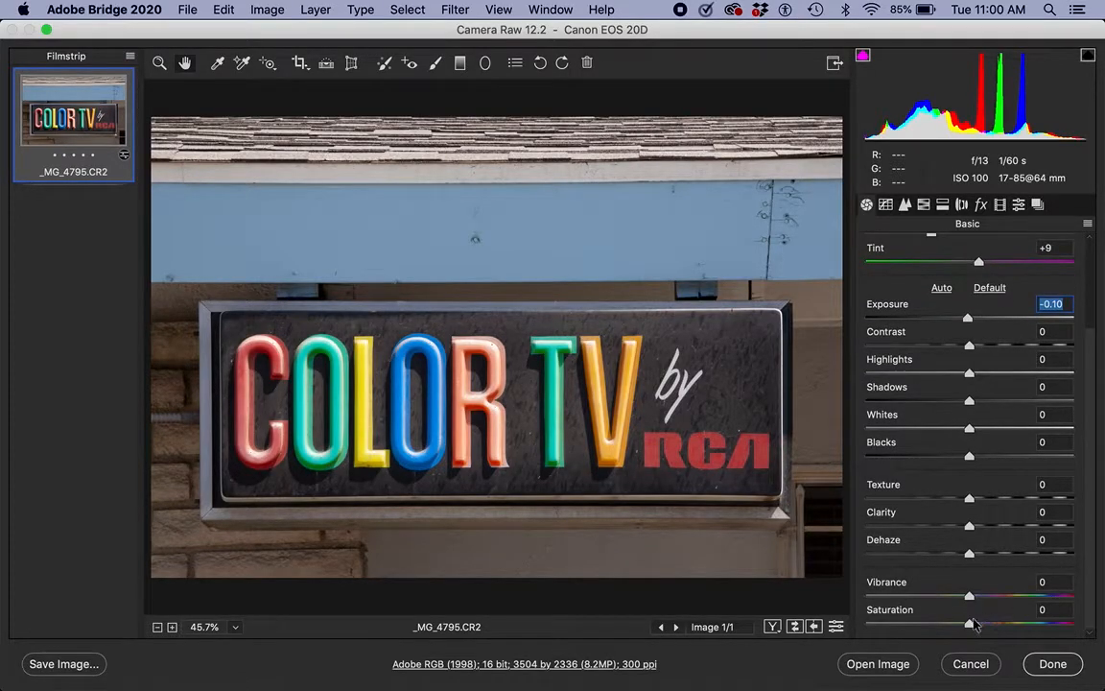
{"action": "left_click_drag", "start_coordinate": [971, 625], "coordinate": [1035, 624]}
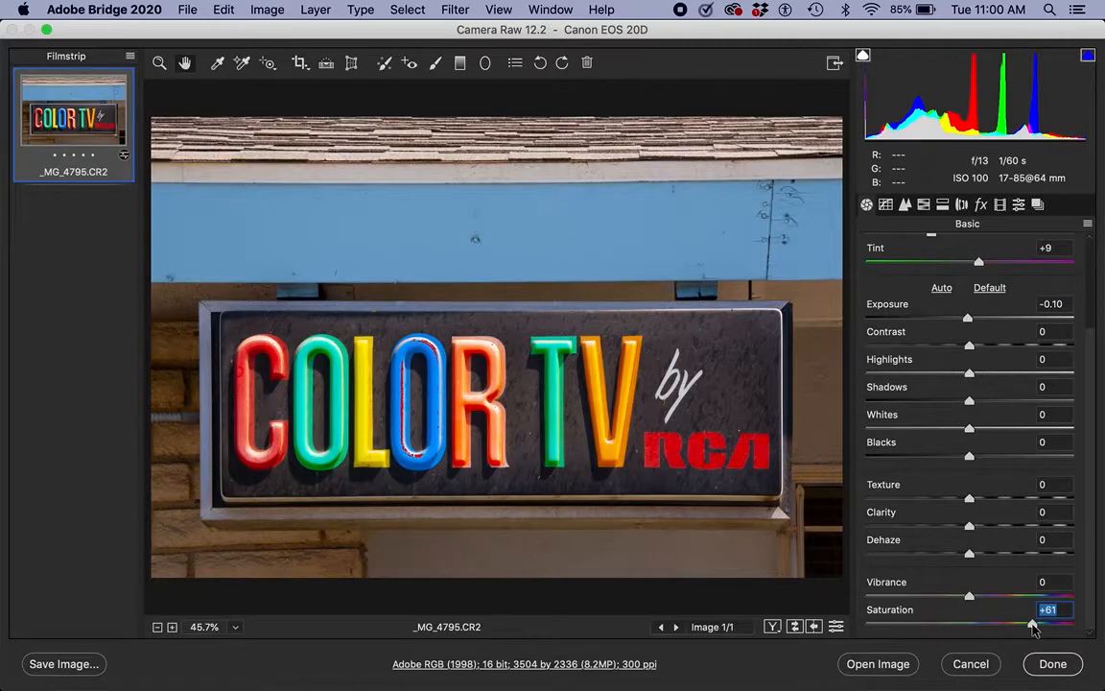
{"action": "left_click_drag", "start_coordinate": [1033, 626], "coordinate": [982, 626]}
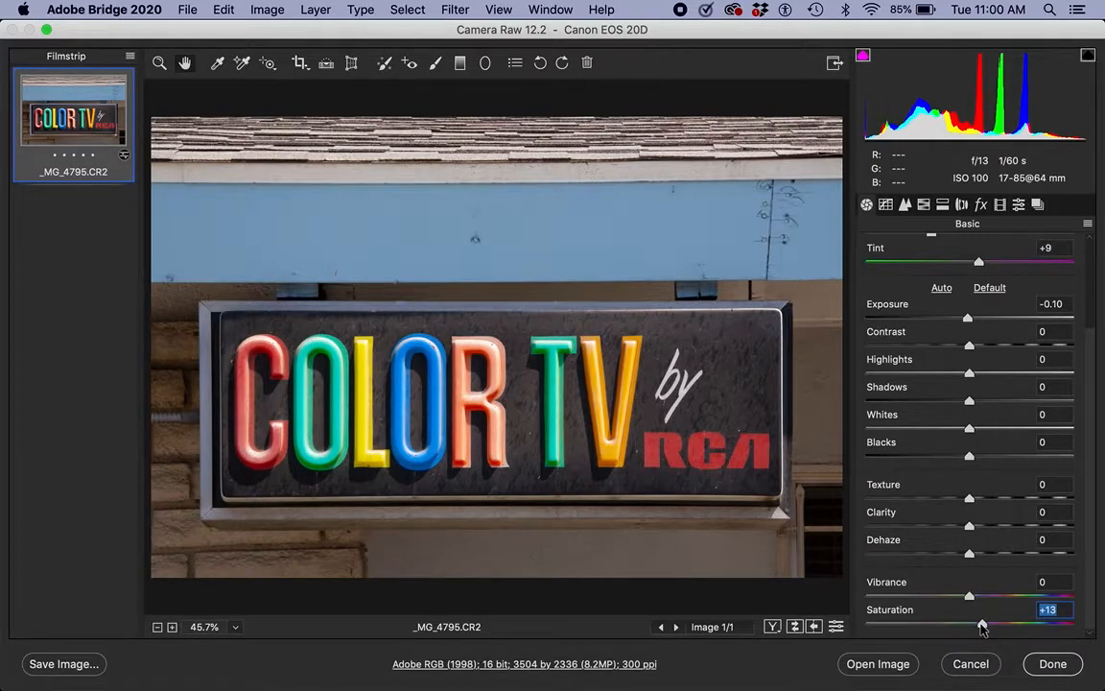
{"action": "double_click", "coordinate": [983, 625]}
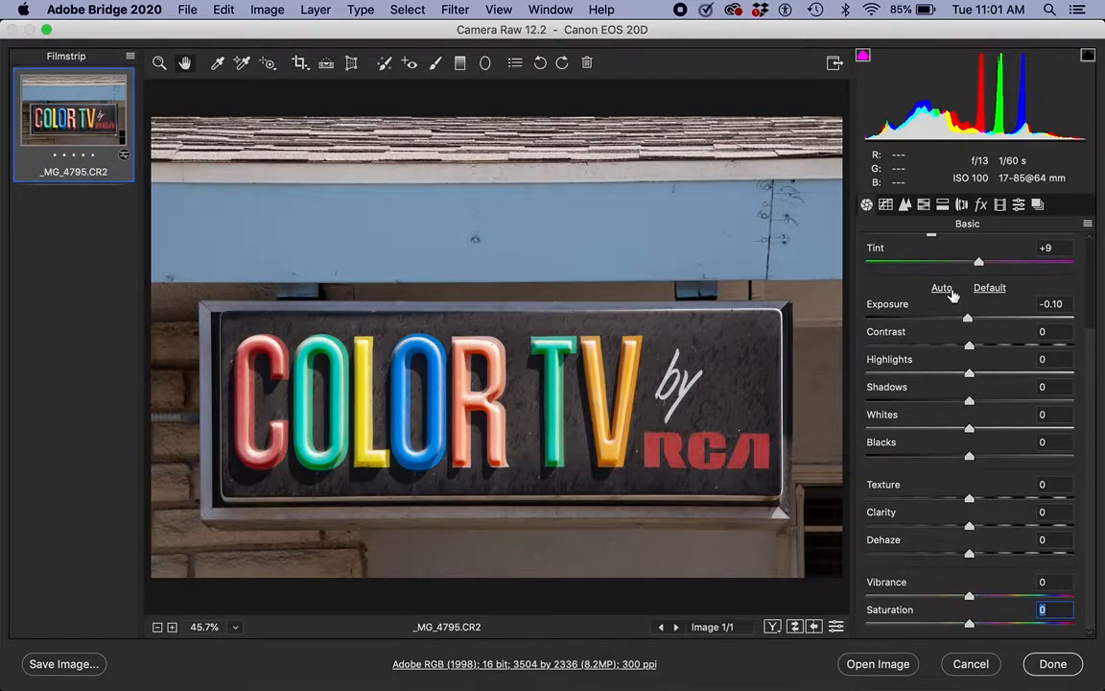
Try raising the HSL luminance of the reds to +49 and reset it to 0
{"action": "left_click", "coordinate": [923, 205]}
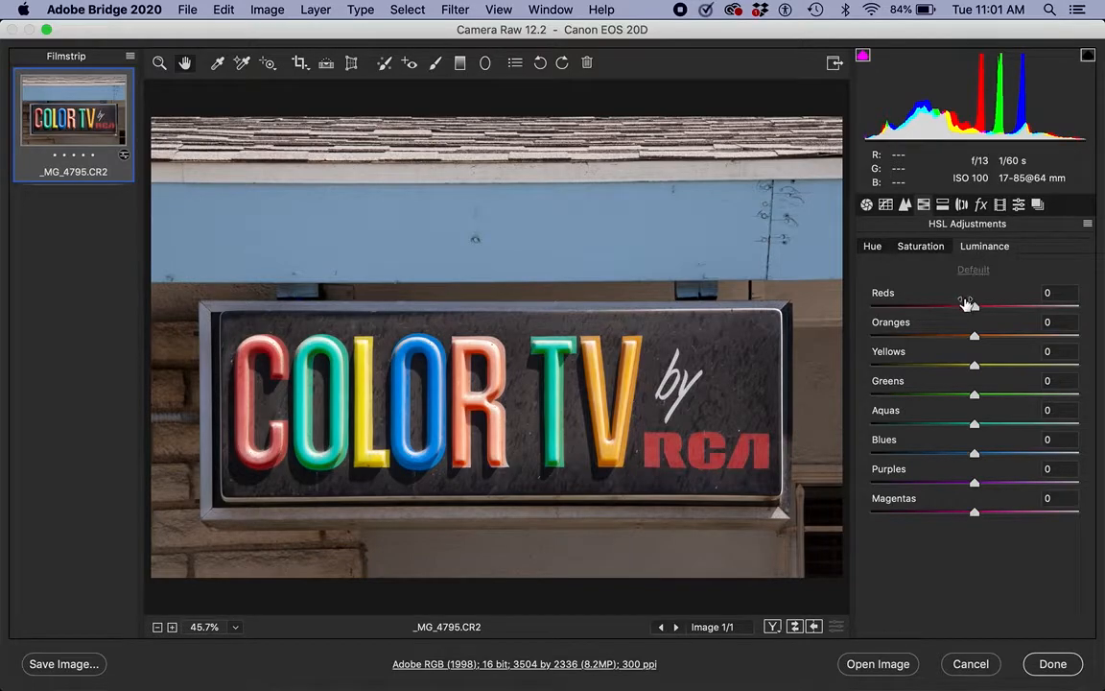
{"action": "left_click_drag", "start_coordinate": [975, 307], "coordinate": [1041, 324]}
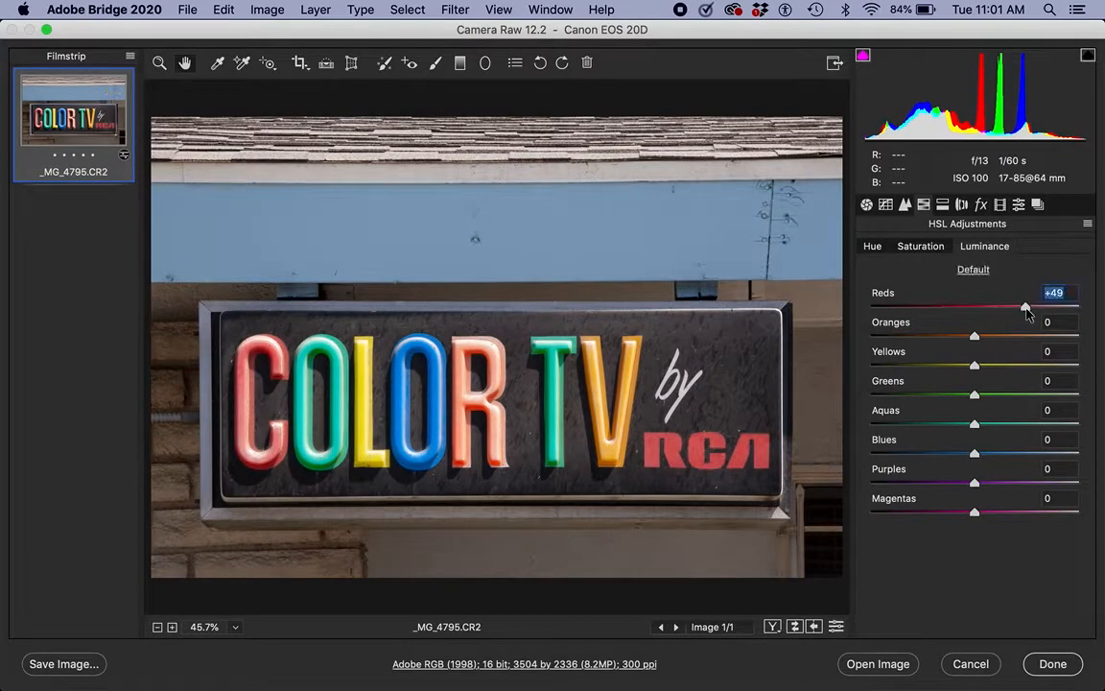
{"action": "double_click", "coordinate": [1026, 309]}
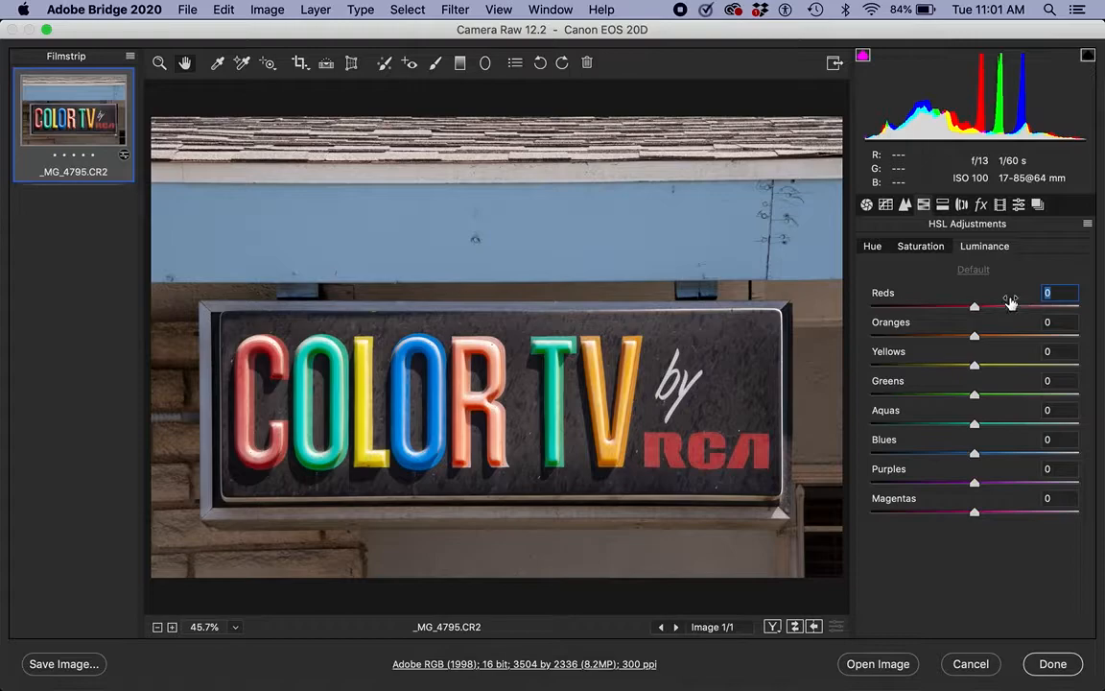
Try lowering the HSL saturation of the reds to -7 and reset it to 0
{"action": "left_click", "coordinate": [931, 249]}
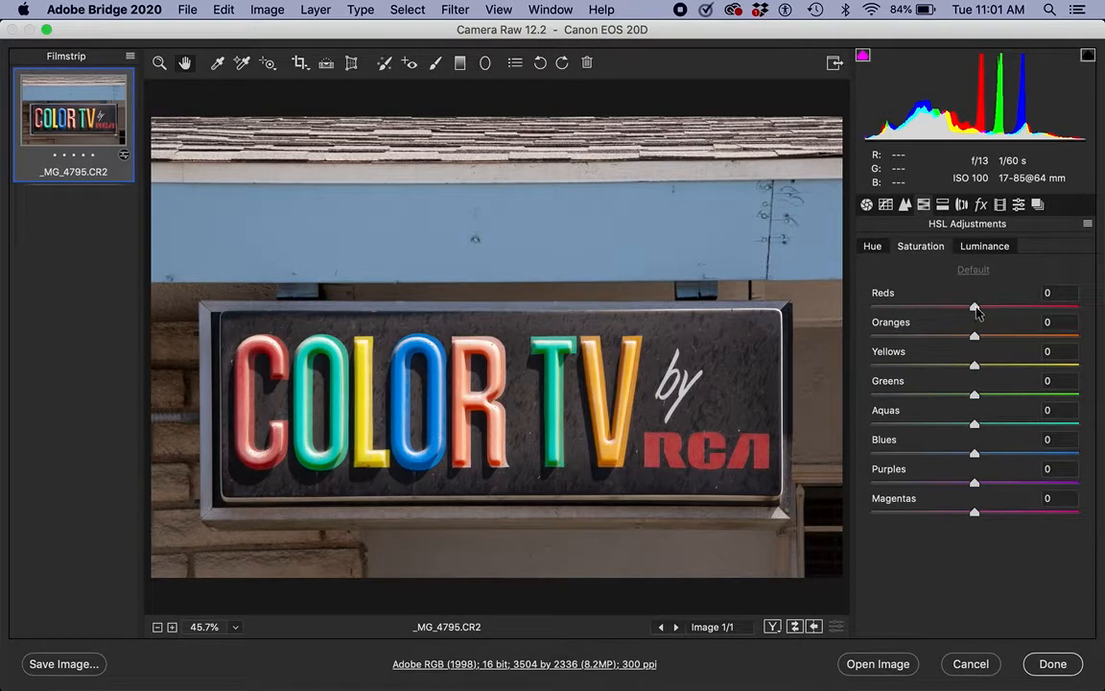
{"action": "mouse_move", "coordinate": [977, 308]}
{"action": "left_mouse_down"}
{"action": "mouse_move", "coordinate": [1060, 303]}
{"action": "mouse_move", "coordinate": [1070, 314]}
{"action": "mouse_move", "coordinate": [839, 315]}
{"action": "mouse_move", "coordinate": [969, 309]}
{"action": "left_mouse_up"}
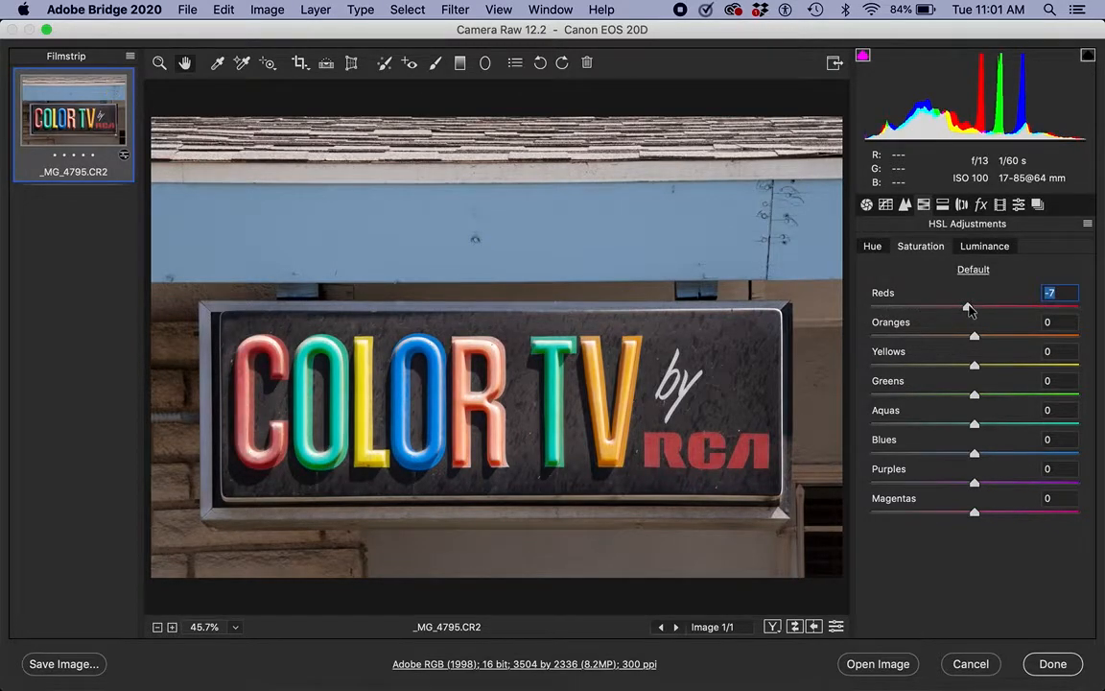
{"action": "double_click", "coordinate": [969, 309]}
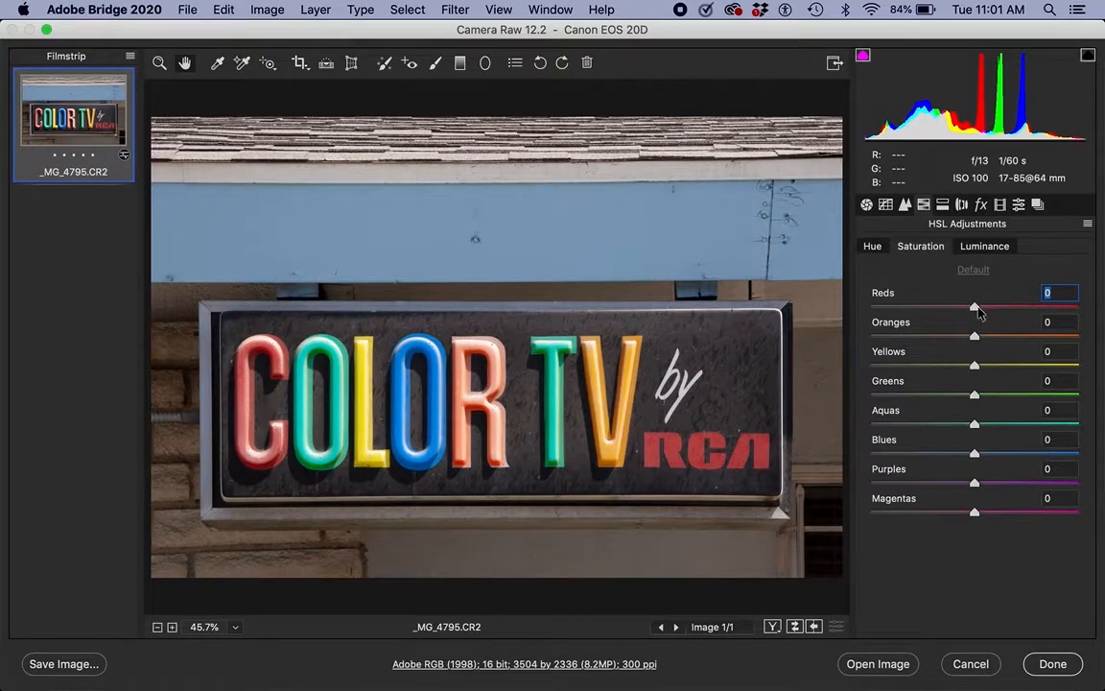
Try shifting the HSL hue of the reds to -100 and reset it to 0
{"action": "left_click", "coordinate": [874, 249]}
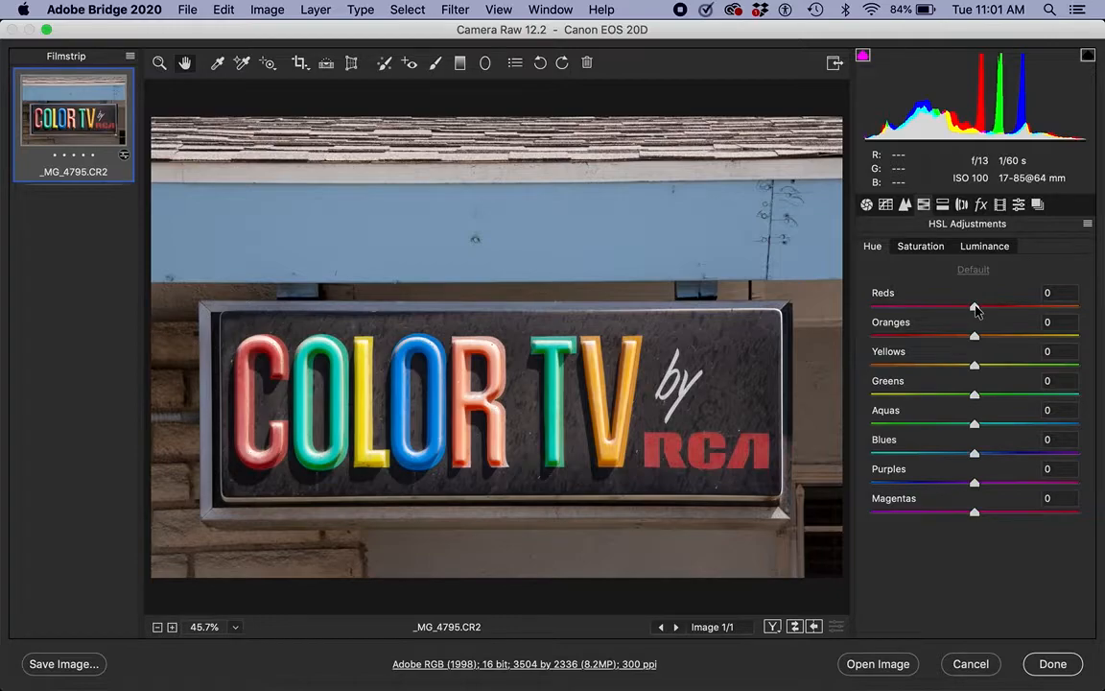
{"action": "left_click_drag", "start_coordinate": [975, 309], "coordinate": [839, 329]}
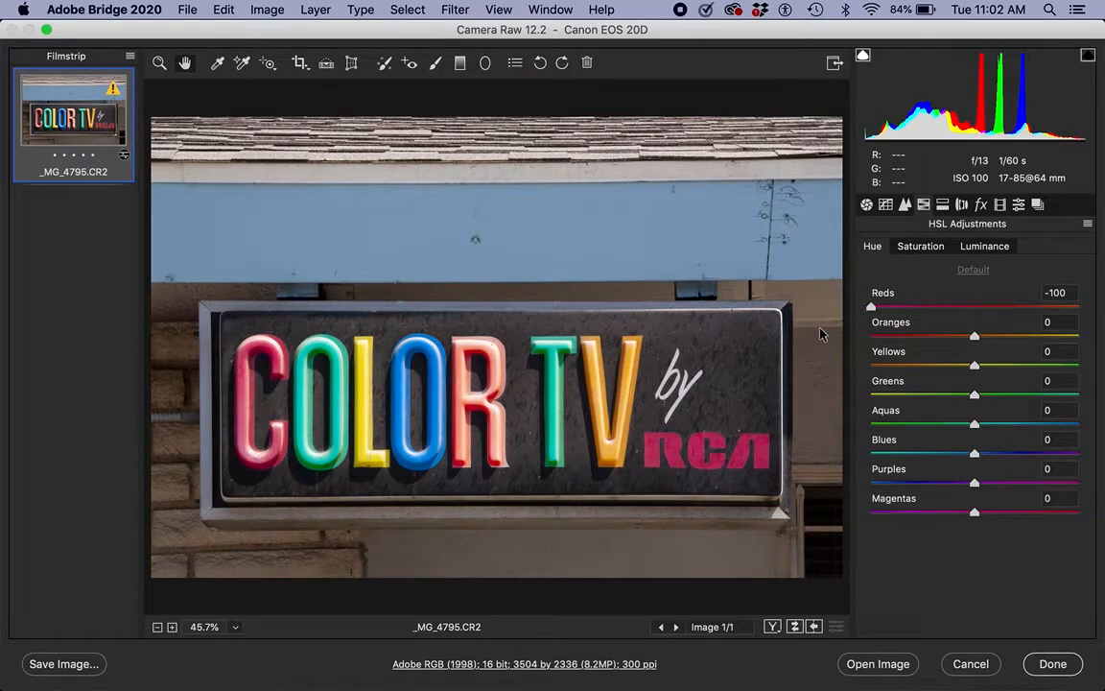
{"action": "double_click", "coordinate": [871, 307]}
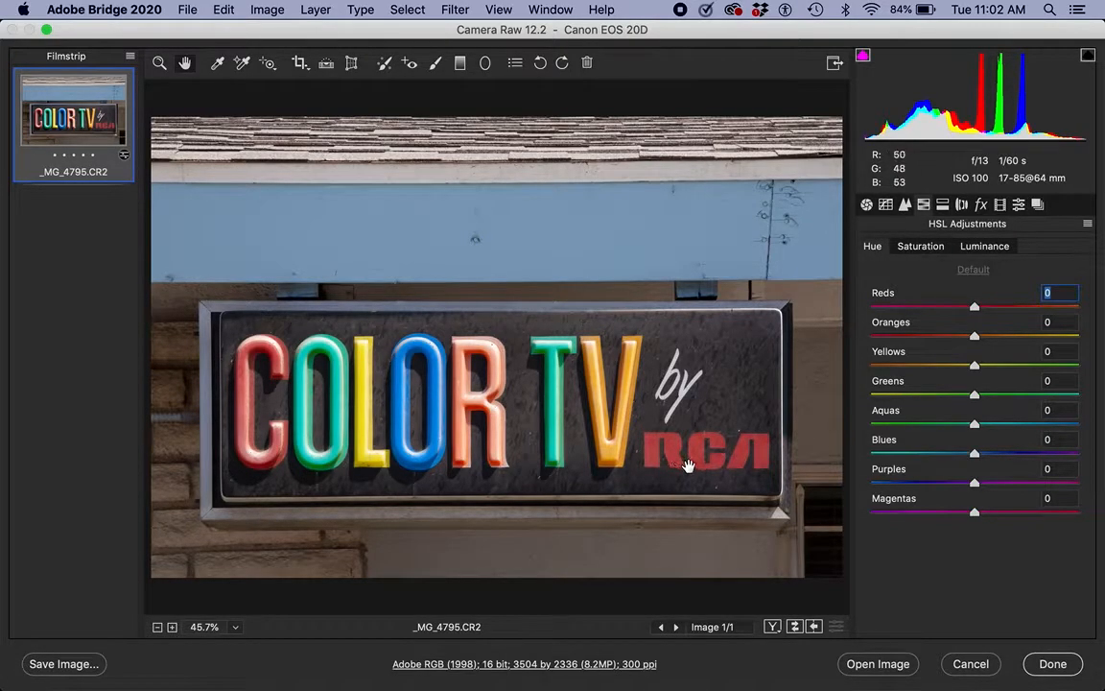
Using Targeted Adjustment, saturate the RCA lettering to Reds +36, Oranges +15, and darken the yellow L to luminance Yellows -33, Greens -6
{"action": "left_click", "coordinate": [267, 63]}
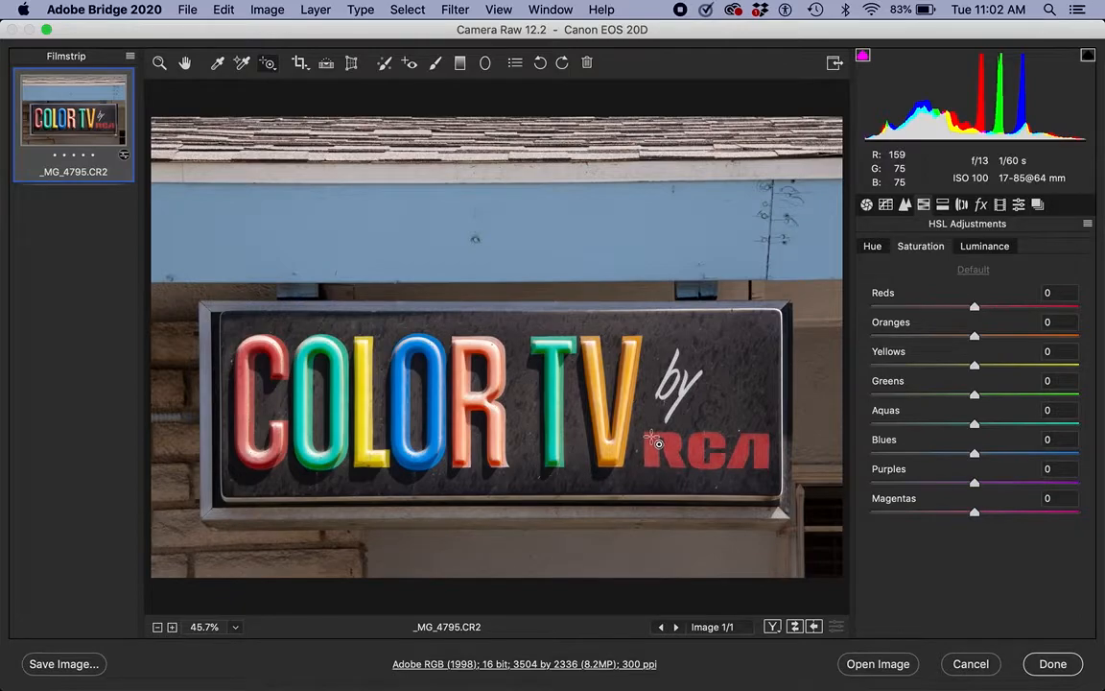
{"action": "left_click_drag", "start_coordinate": [653, 439], "coordinate": [683, 441]}
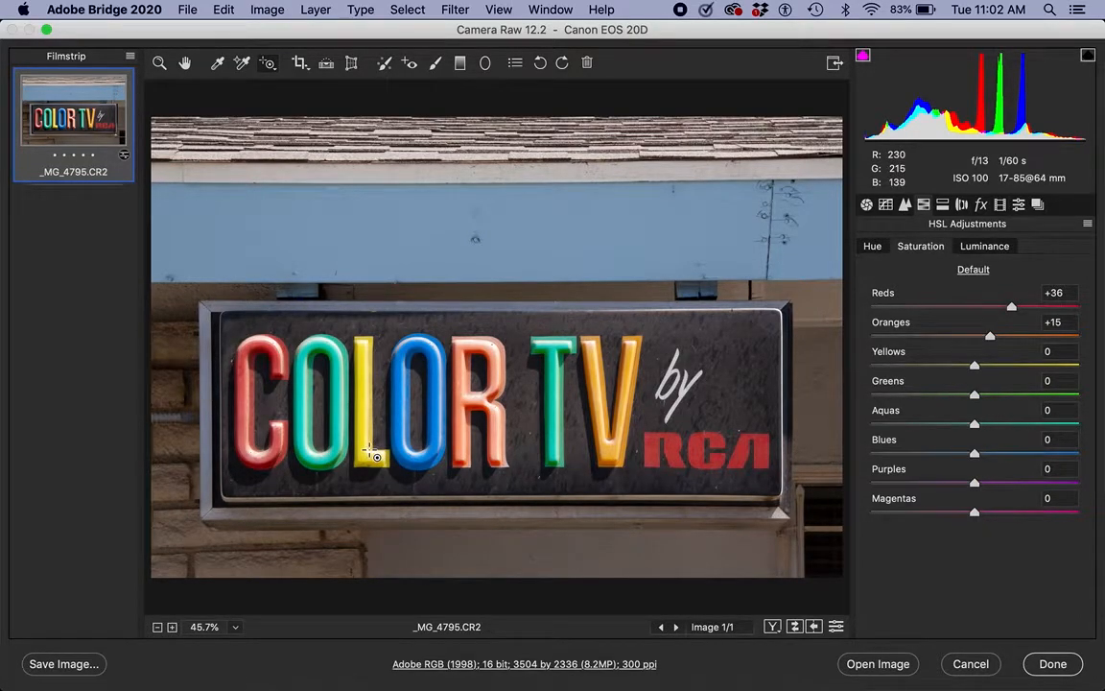
{"action": "left_click", "coordinate": [981, 251]}
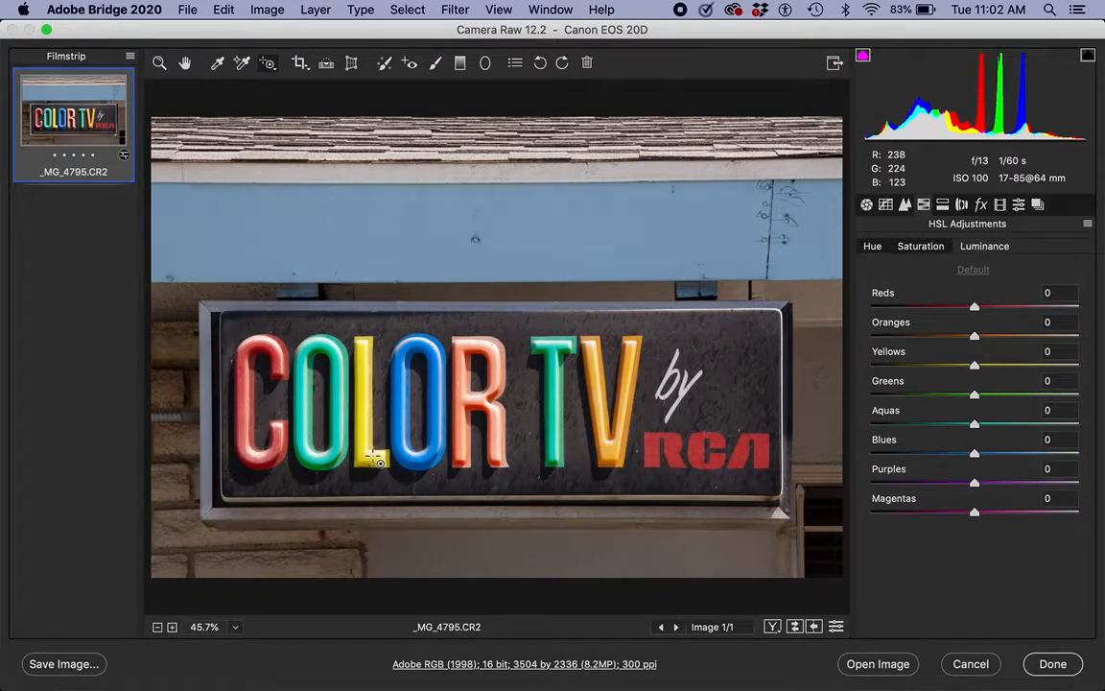
{"action": "left_click_drag", "start_coordinate": [371, 457], "coordinate": [342, 455]}
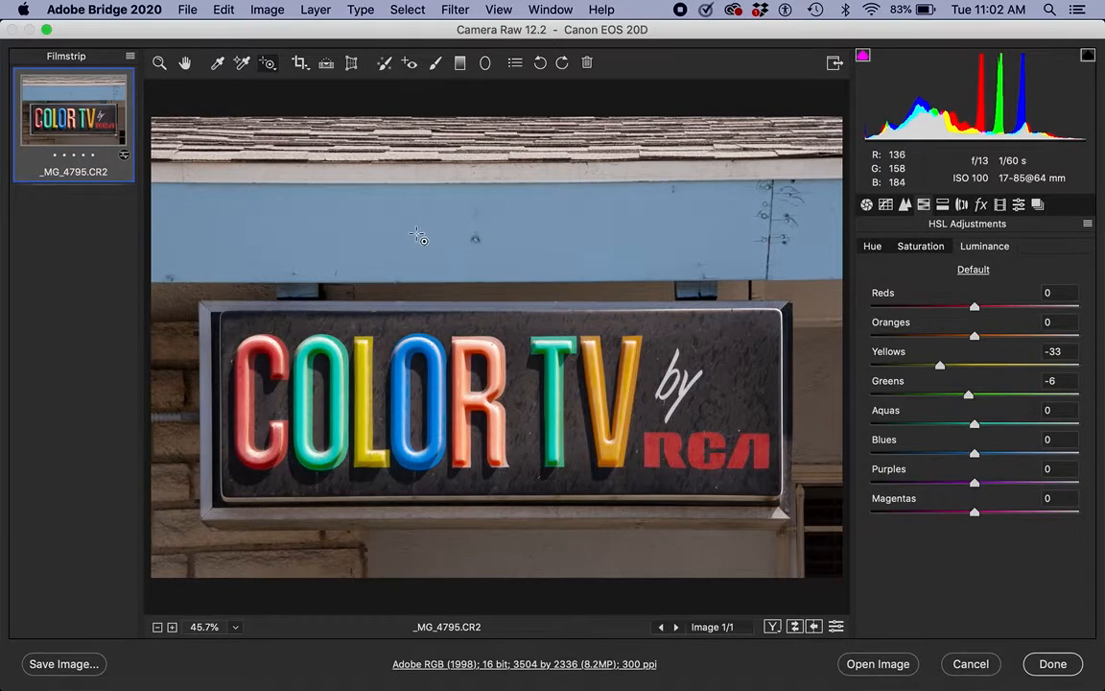
Try lightening the blue beam to luminance Aquas +1 and Blues +18, and undo it
{"action": "left_click_drag", "start_coordinate": [414, 228], "coordinate": [432, 228]}
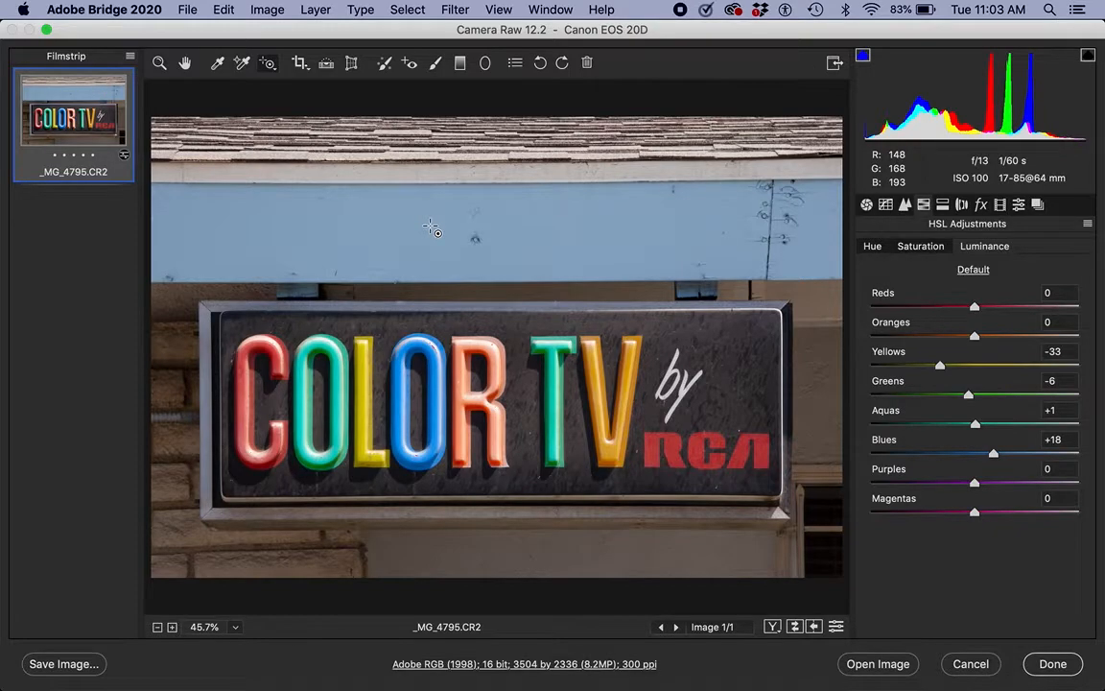
{"action": "key", "text": "super+z"}
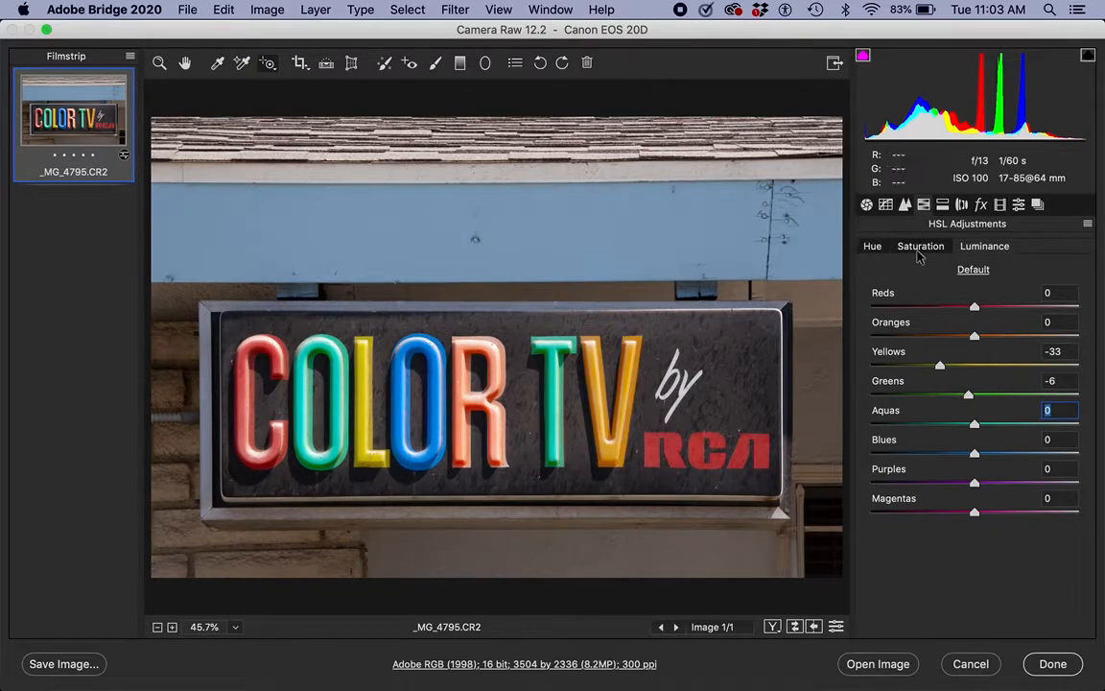
Raise the blue beam's saturation to Aquas +2 and Blues +29, and cancel Camera Raw to discard the photo's edits
{"action": "left_click", "coordinate": [872, 246]}
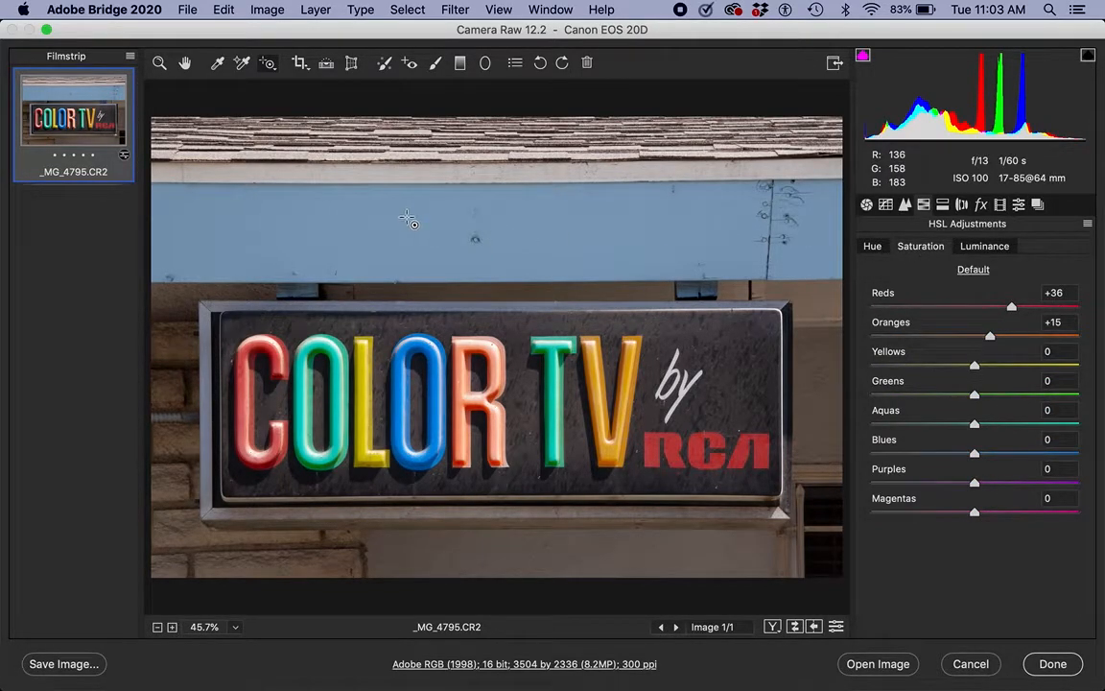
{"action": "left_click_drag", "start_coordinate": [407, 218], "coordinate": [435, 216]}
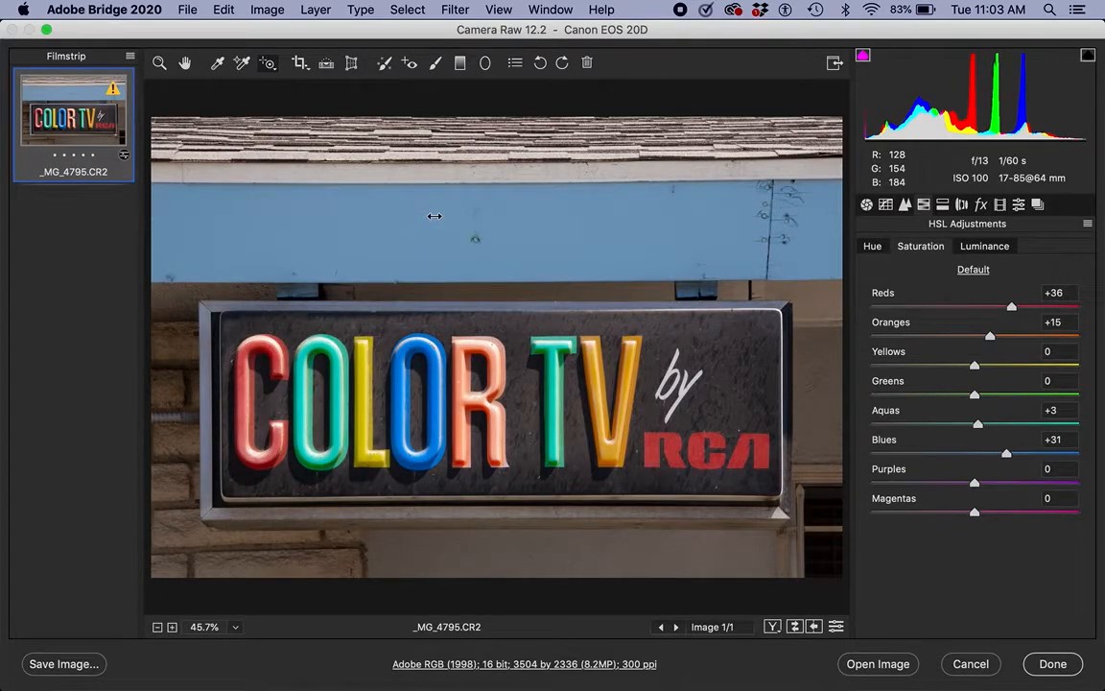
{"action": "left_click_drag", "start_coordinate": [434, 216], "coordinate": [433, 216]}
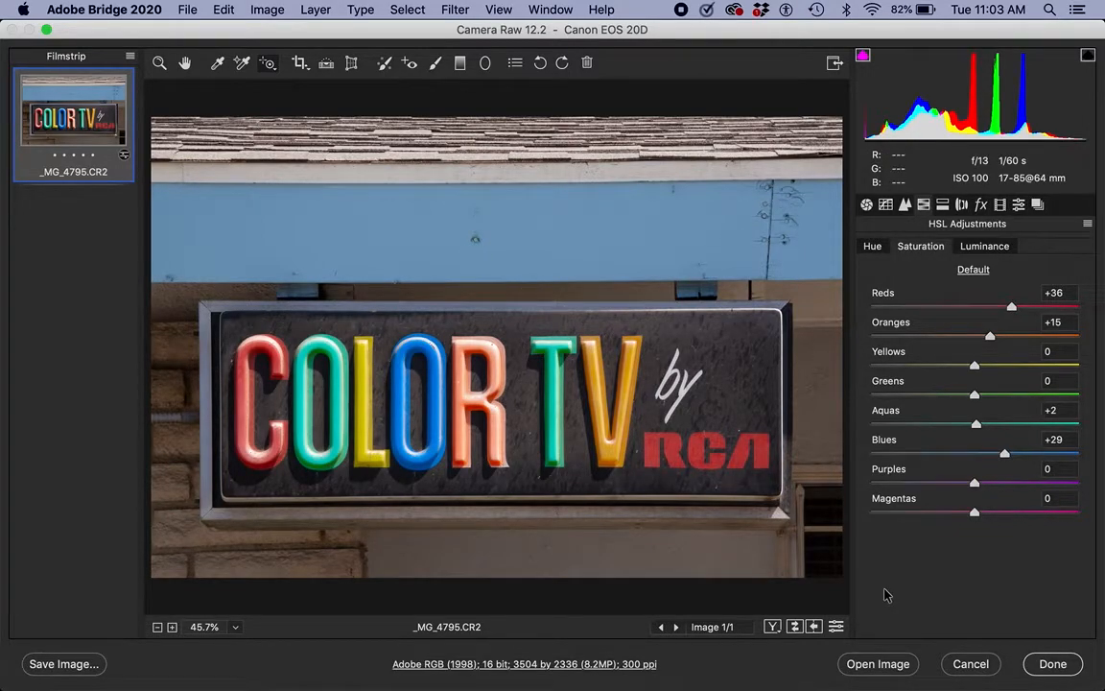
{"action": "left_click", "coordinate": [967, 670]}
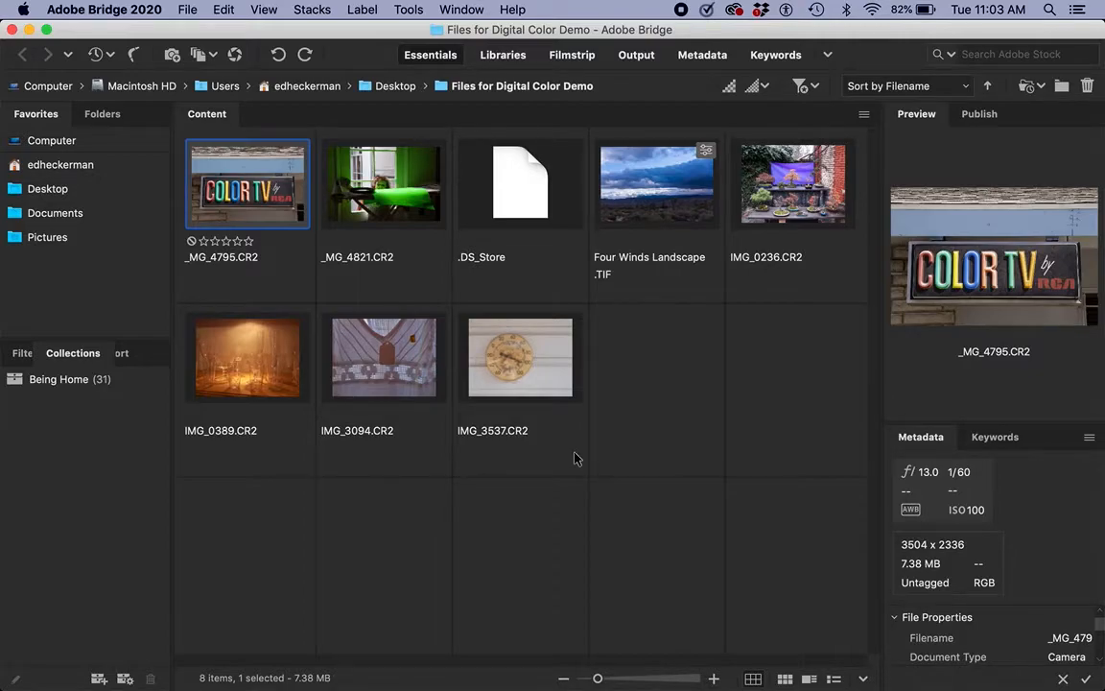
Open IMG_0236.CR2 in Camera Raw and set Exposure to -0.60 and Highlights to -28
{"action": "left_click", "coordinate": [726, 165]}
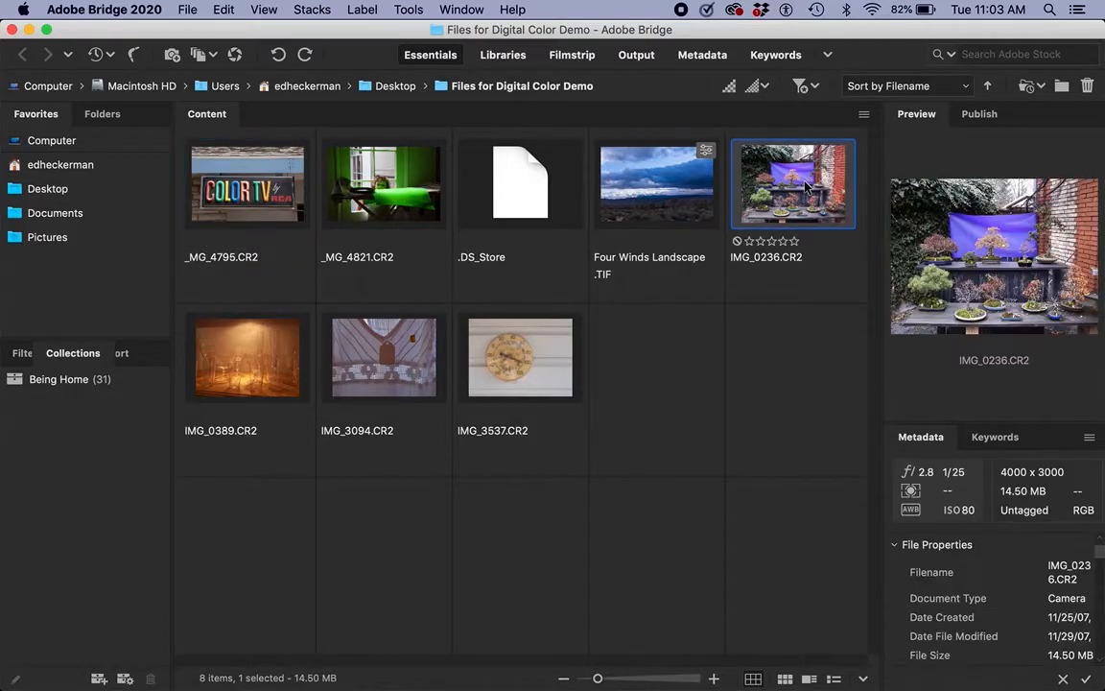
{"action": "left_click", "coordinate": [235, 55]}
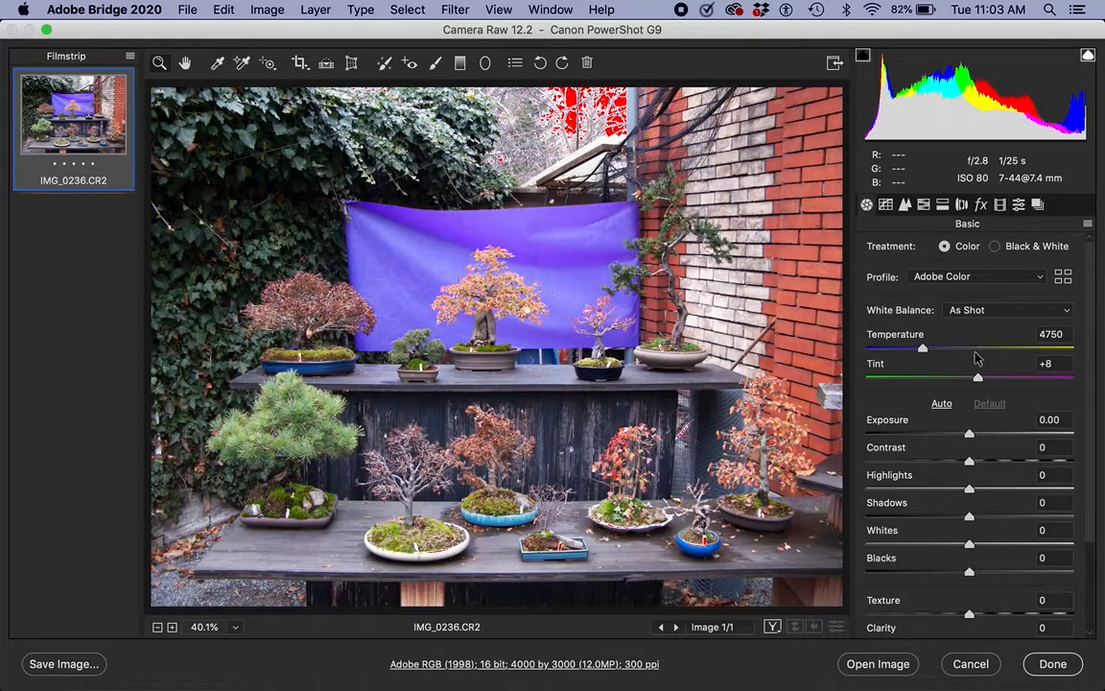
{"action": "left_click_drag", "start_coordinate": [970, 437], "coordinate": [957, 440]}
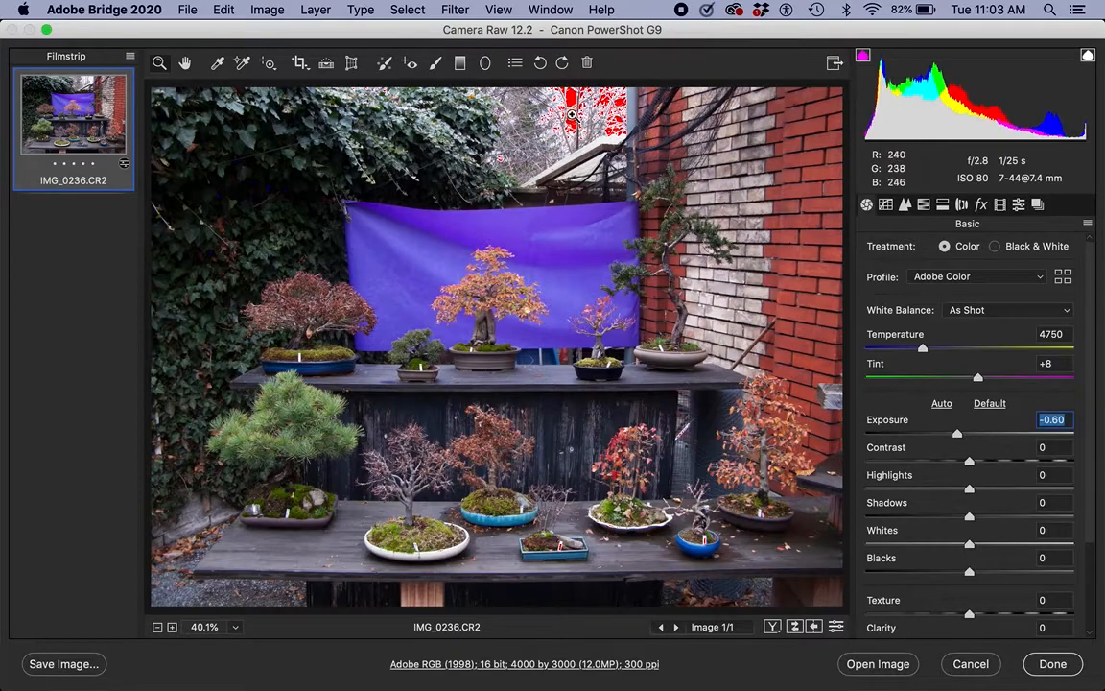
{"action": "left_click_drag", "start_coordinate": [969, 488], "coordinate": [941, 496]}
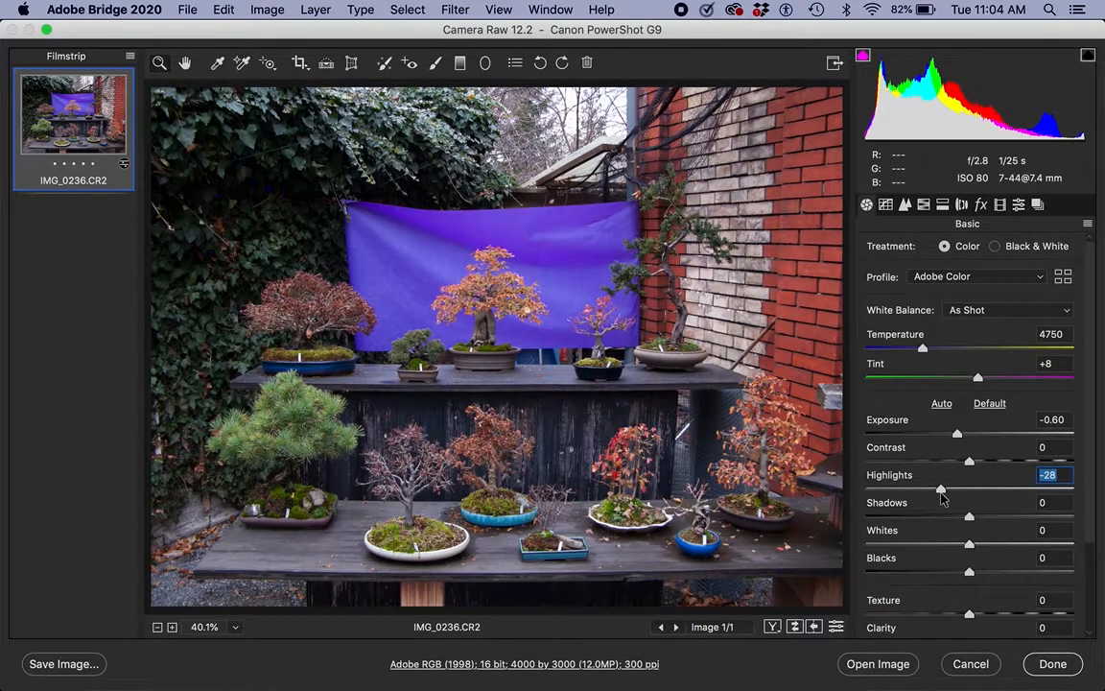
Raise the bonsai photo's overall saturation to +13
{"action": "scroll", "coordinate": [1092, 561], "scroll_direction": "down", "scroll_amount": 3}
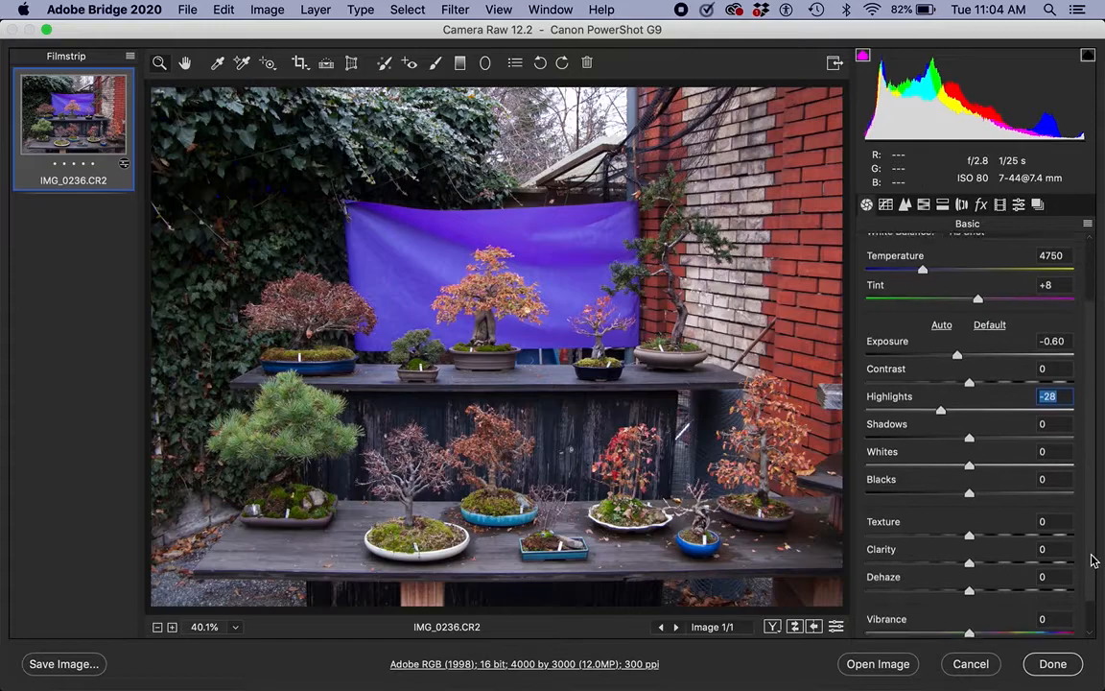
{"action": "scroll", "coordinate": [1092, 560], "scroll_direction": "down", "scroll_amount": 1}
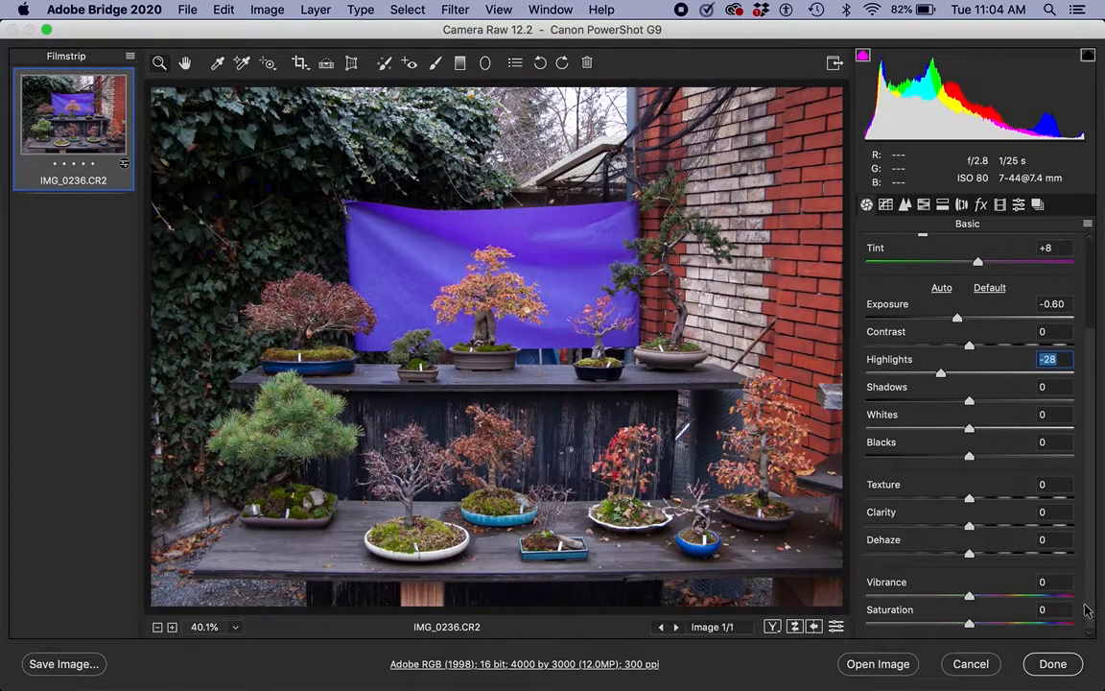
{"action": "left_click_drag", "start_coordinate": [970, 626], "coordinate": [983, 626]}
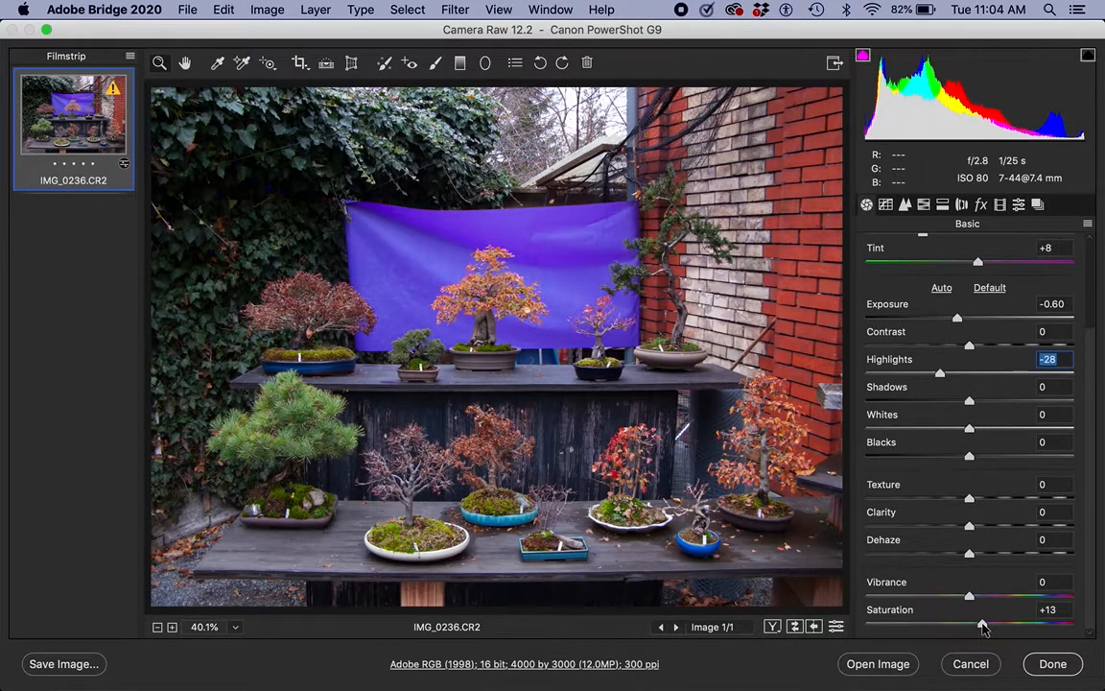
Settle overall saturation at +13 and darken the red brick wall to luminance Reds -21 and Oranges -17 with the Targeted Adjustment tool
{"action": "left_click_drag", "start_coordinate": [984, 626], "coordinate": [983, 626]}
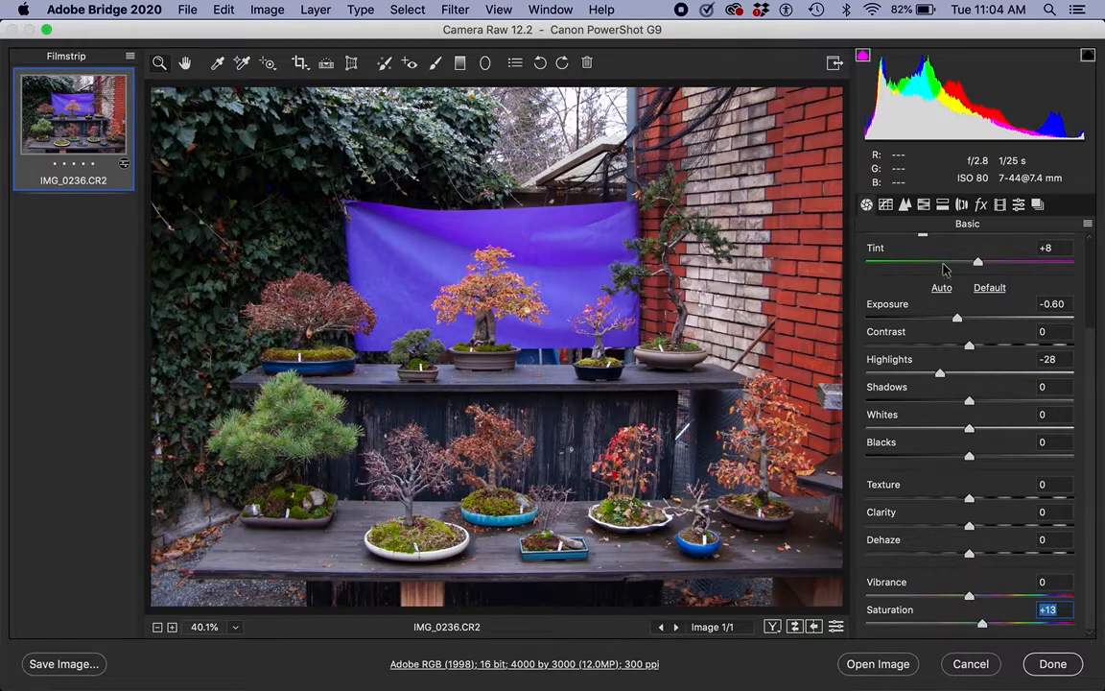
{"action": "left_click", "coordinate": [923, 205]}
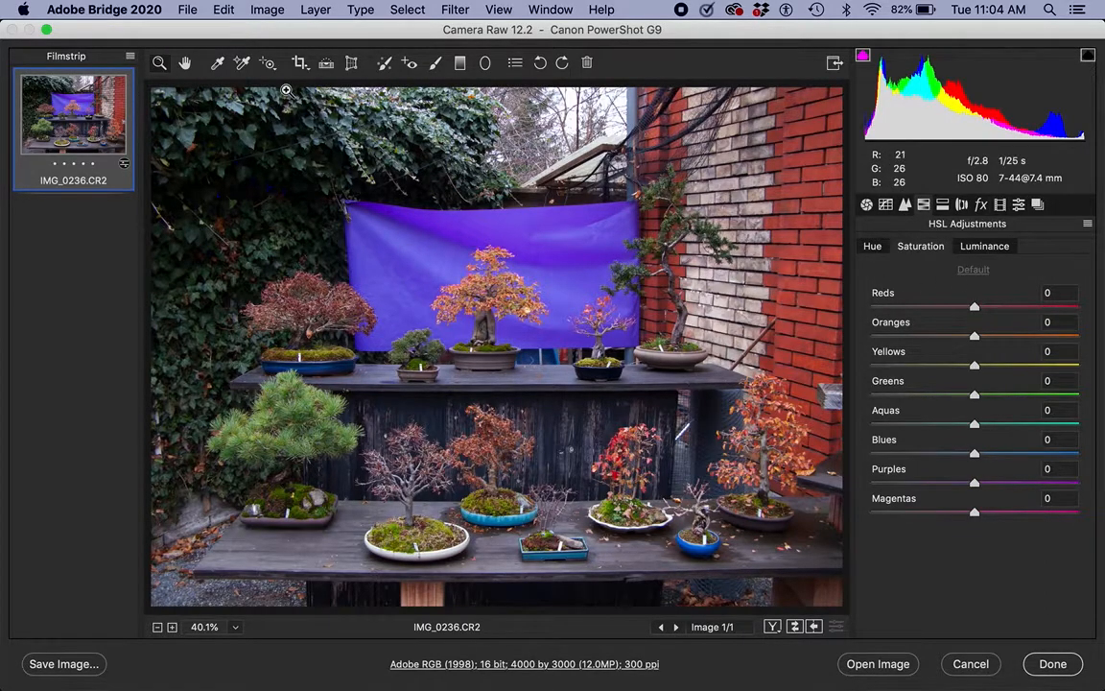
{"action": "left_click", "coordinate": [269, 63]}
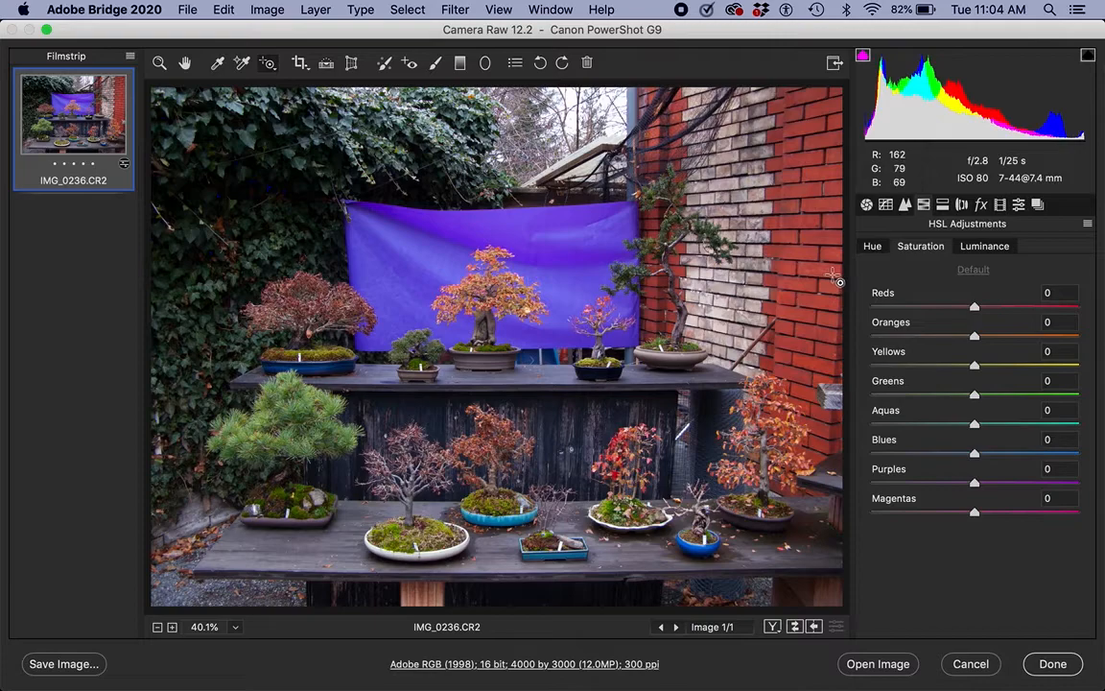
{"action": "mouse_move", "coordinate": [838, 279]}
{"action": "left_mouse_down"}
{"action": "mouse_move", "coordinate": [818, 273]}
{"action": "mouse_move", "coordinate": [834, 271]}
{"action": "left_mouse_up"}
{"action": "left_click", "coordinate": [973, 270]}
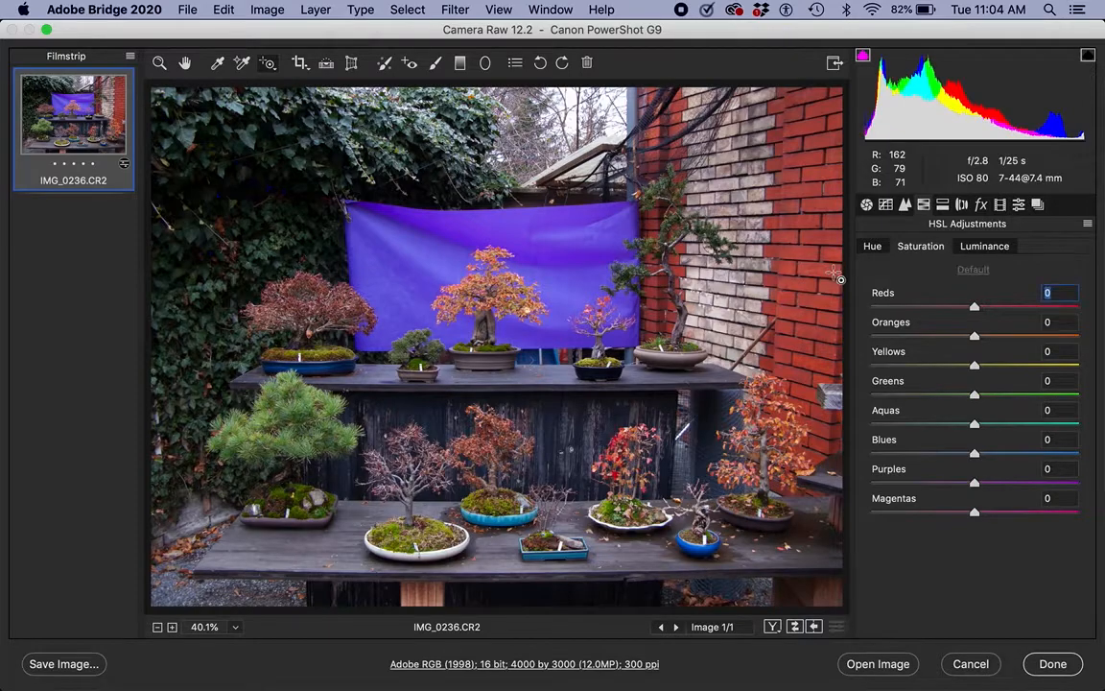
{"action": "left_click", "coordinate": [921, 245]}
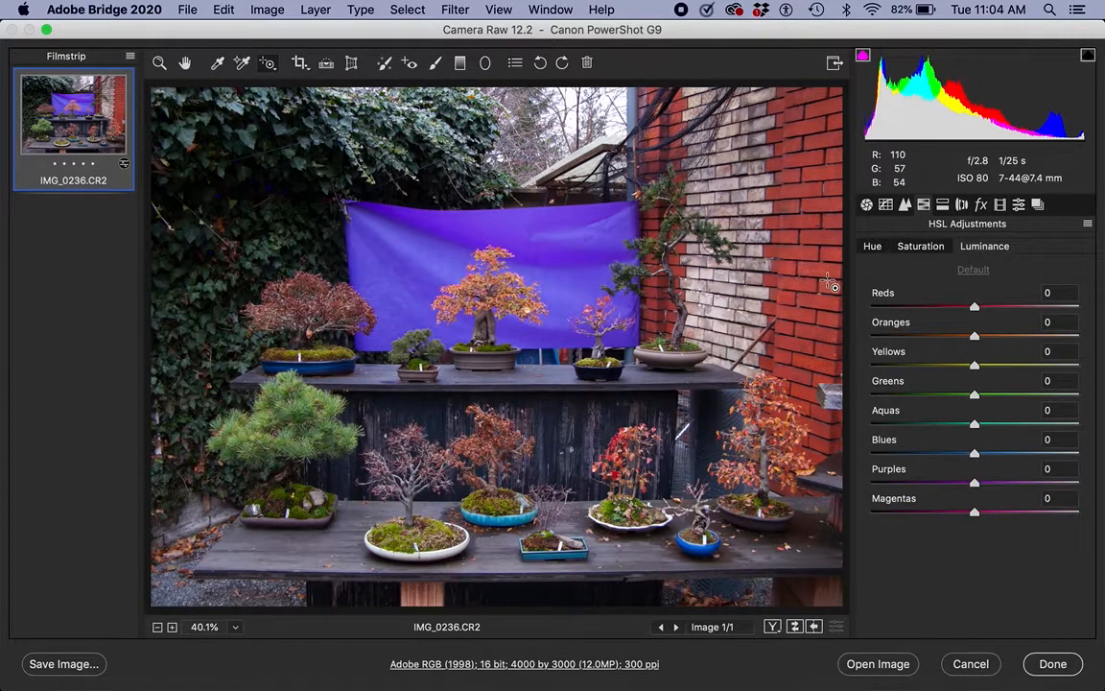
{"action": "left_click_drag", "start_coordinate": [833, 278], "coordinate": [810, 274]}
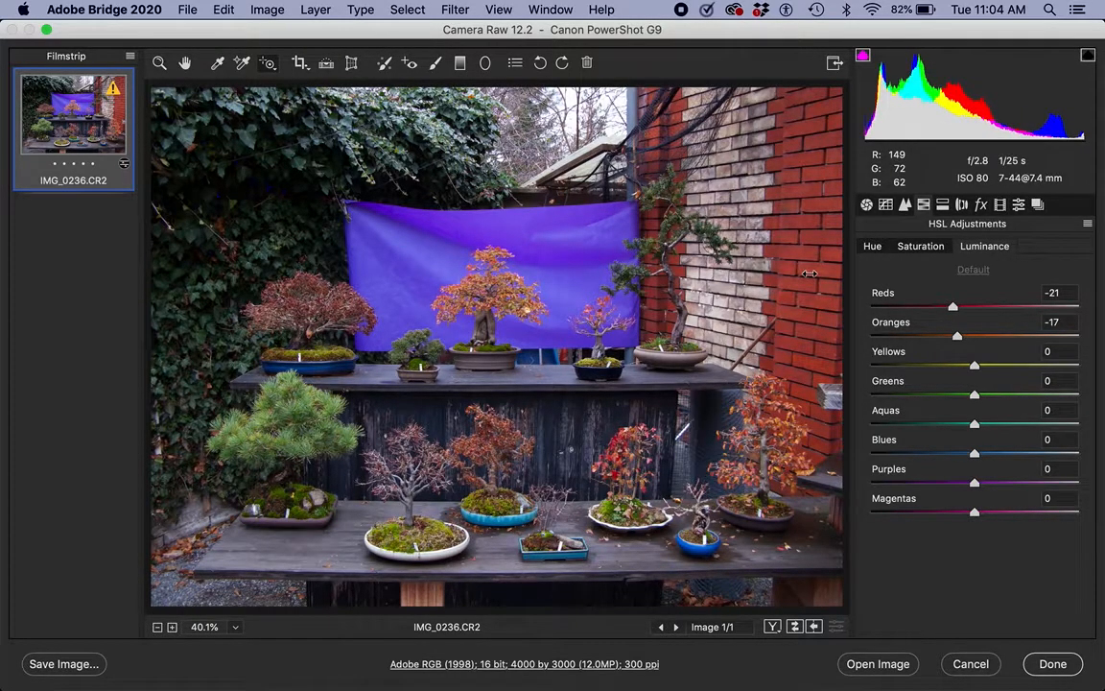
{"action": "left_click_drag", "start_coordinate": [810, 274], "coordinate": [810, 275]}
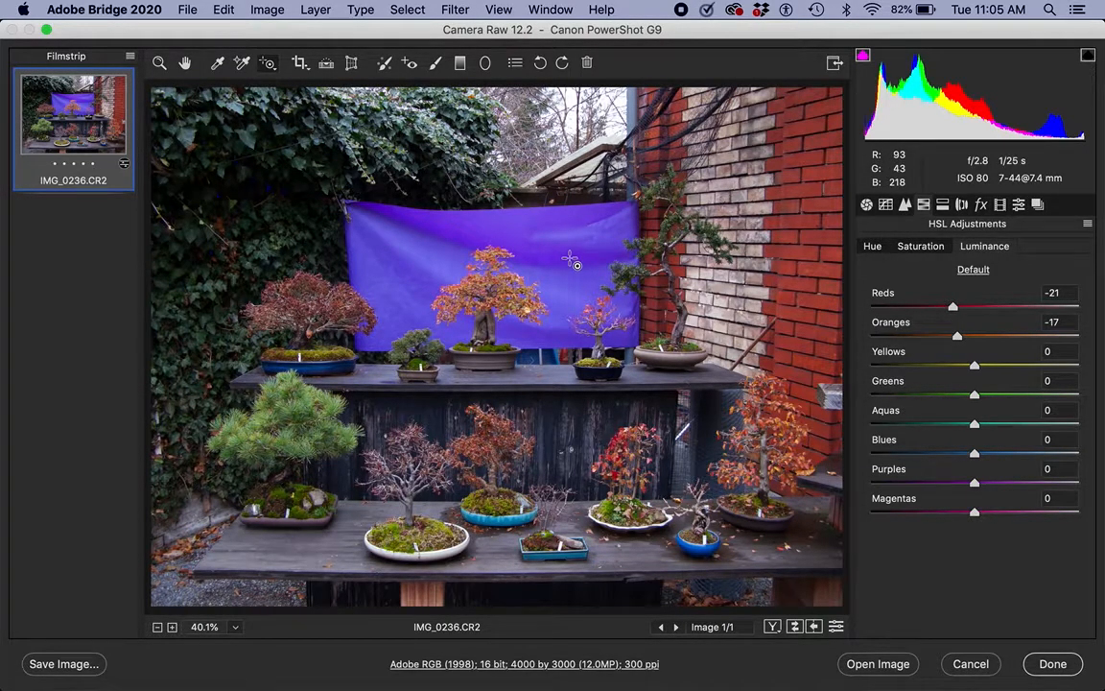
Try shifting the purple backdrop's hue to Blues -8 and Purples -6, and undo it
{"action": "left_click", "coordinate": [873, 248]}
{"action": "left_click_drag", "start_coordinate": [526, 233], "coordinate": [553, 244]}
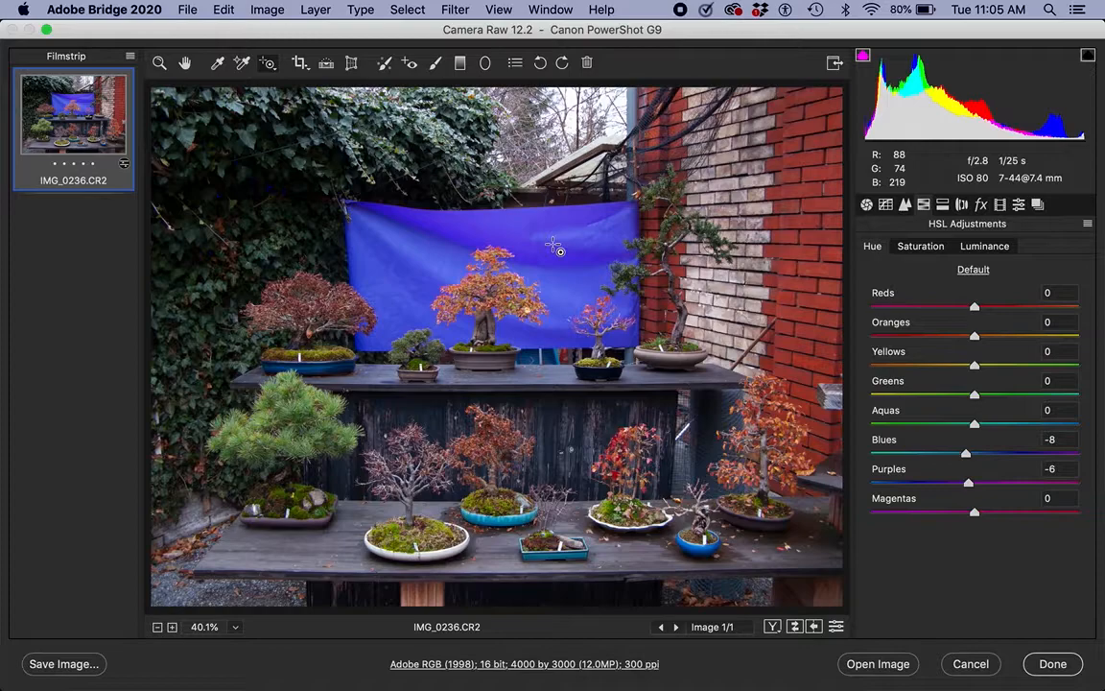
{"action": "key", "text": "super+z"}
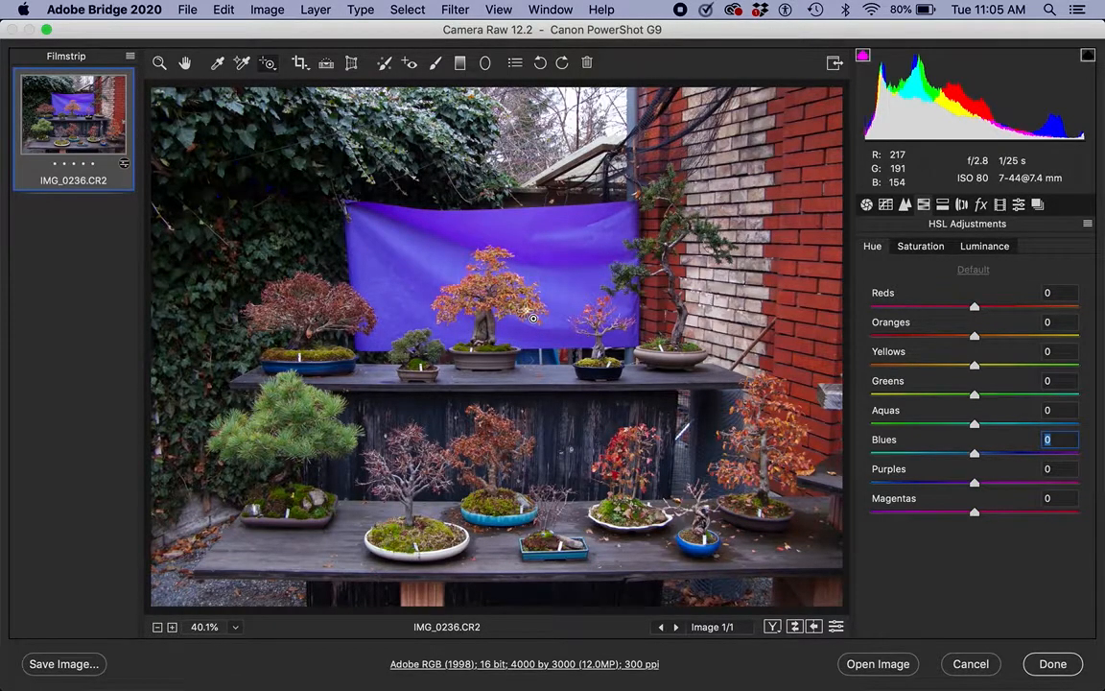
Darken the purple backdrop to luminance Blues -20 and Purples -18, and raise the Greens saturation to +27
{"action": "left_click", "coordinate": [969, 247]}
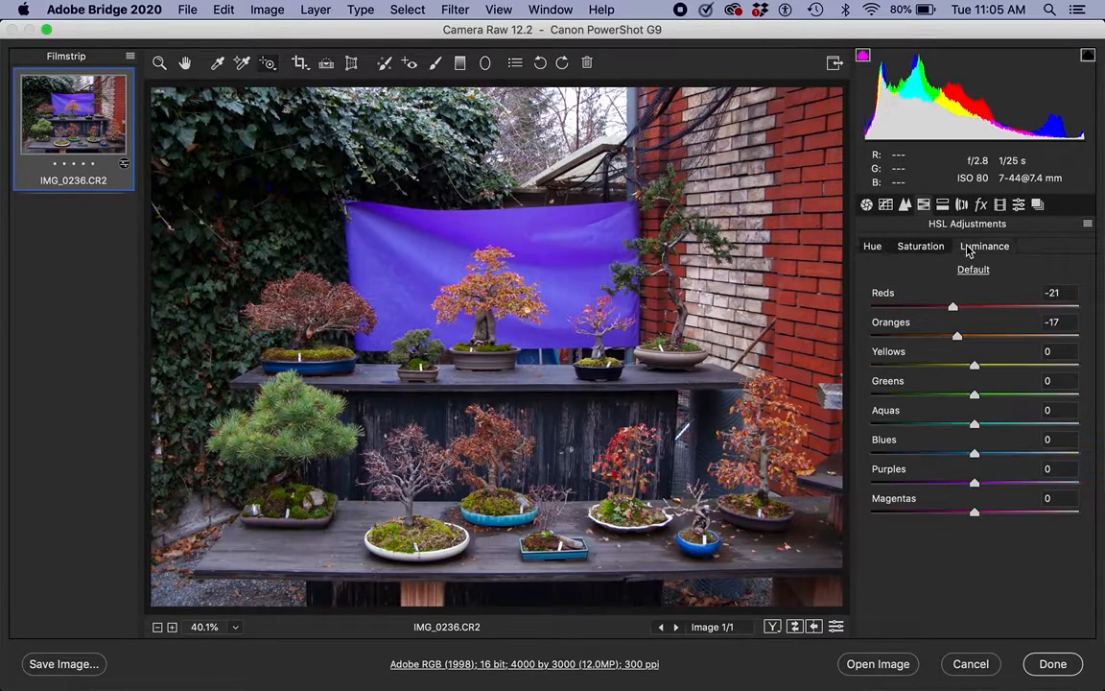
{"action": "left_click_drag", "start_coordinate": [575, 244], "coordinate": [552, 242]}
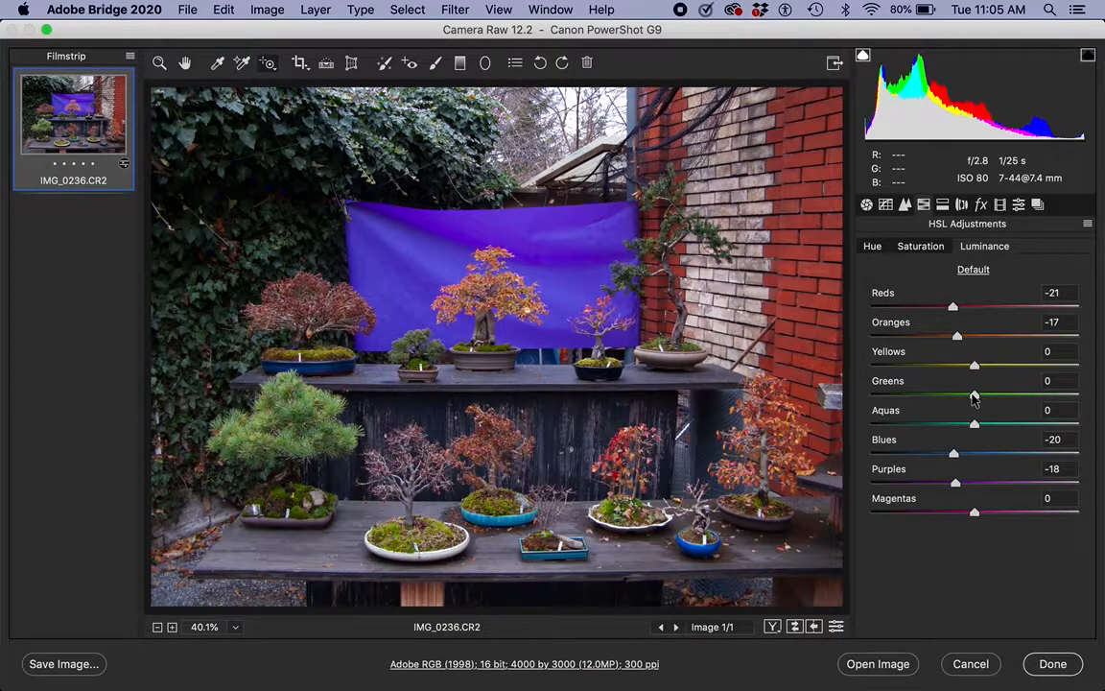
{"action": "left_click", "coordinate": [973, 270]}
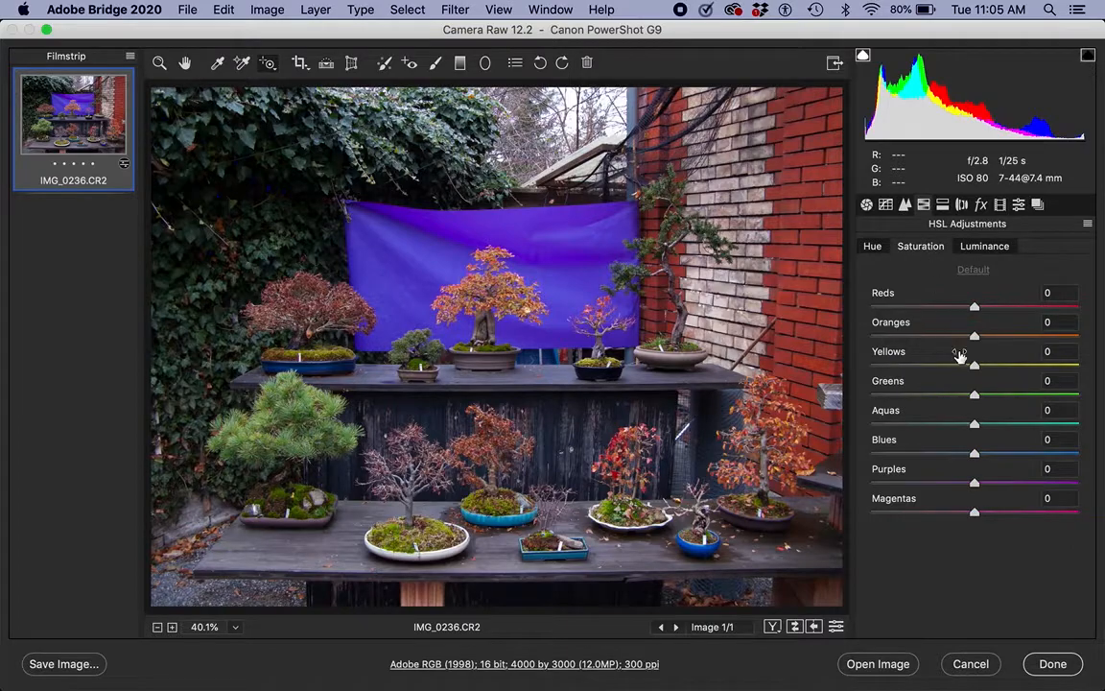
{"action": "left_click_drag", "start_coordinate": [975, 394], "coordinate": [1003, 399]}
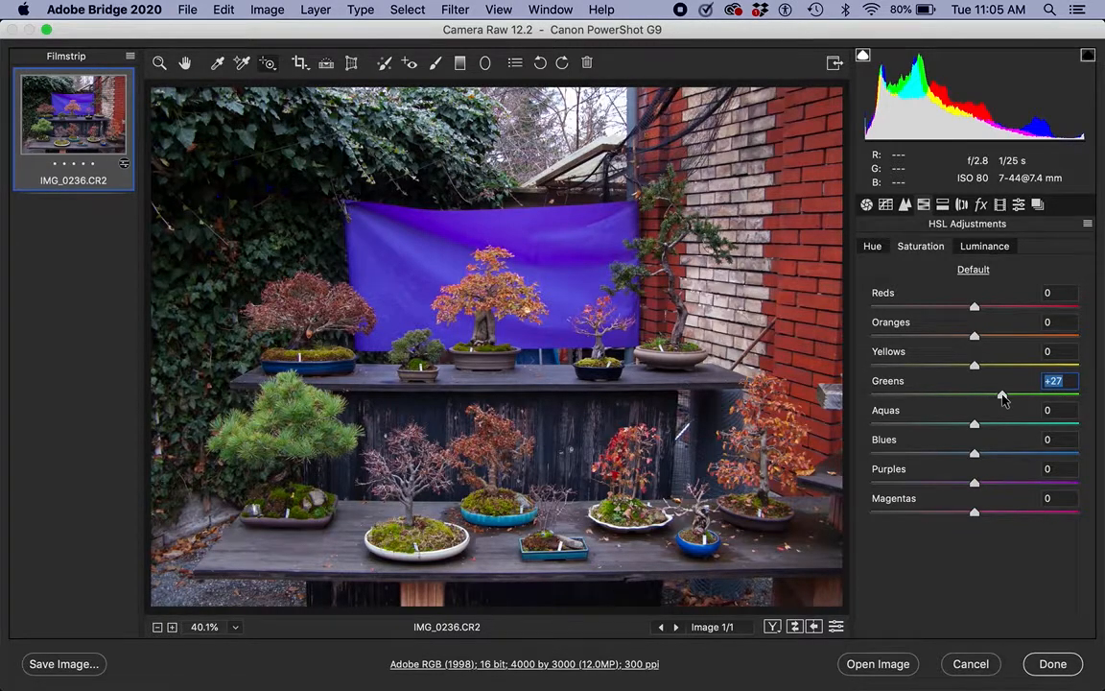
Compare the bonsai photo before and after its edits, and cancel Camera Raw to discard them
{"action": "double_click", "coordinate": [1003, 397]}
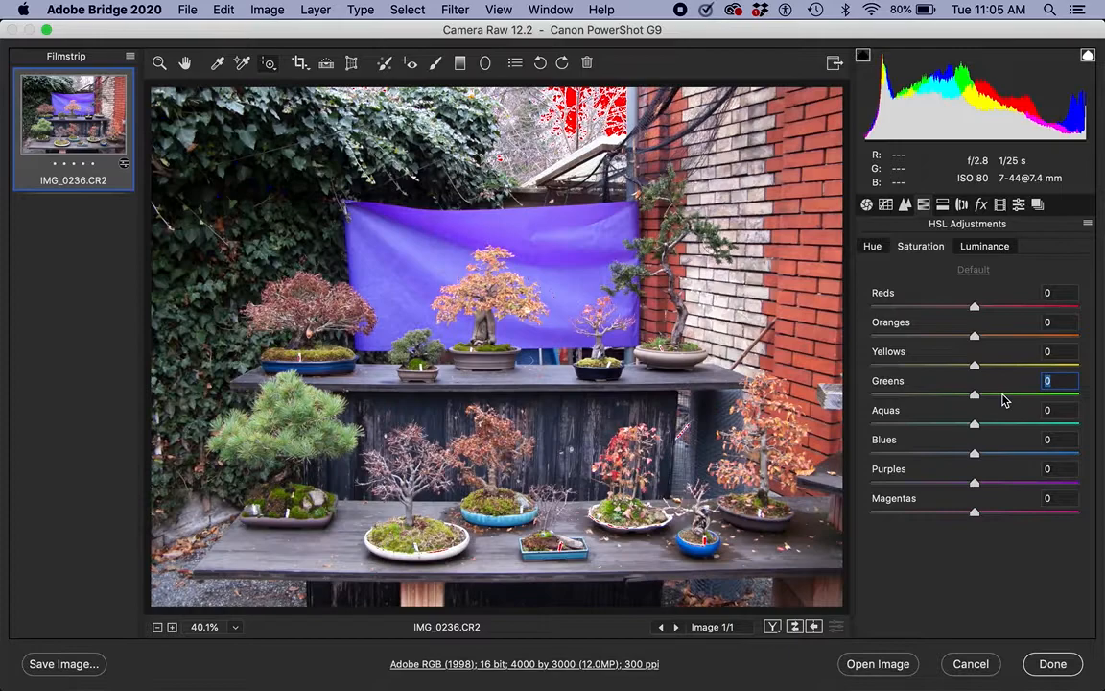
{"action": "left_click", "coordinate": [1003, 397]}
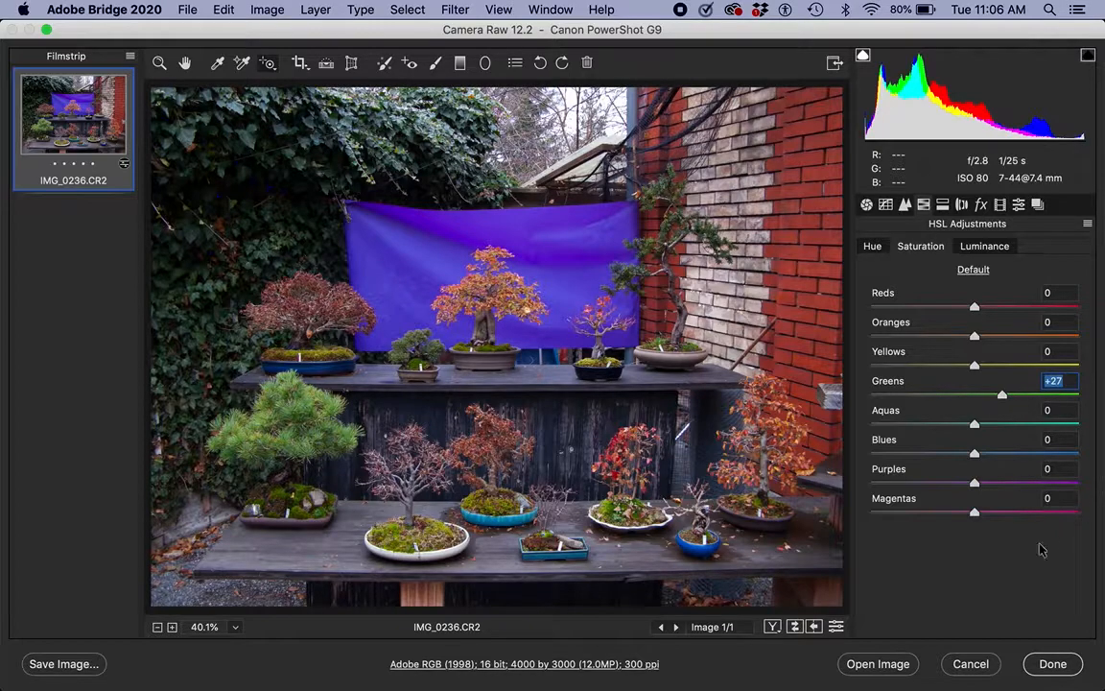
{"action": "left_click", "coordinate": [961, 664]}
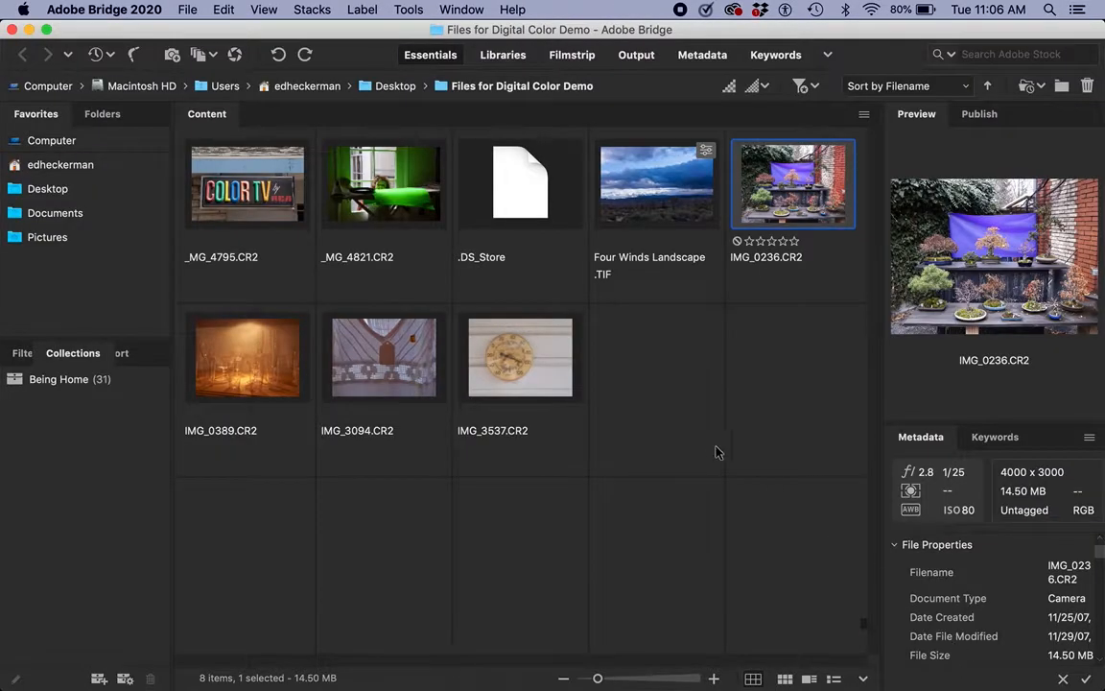
Open IMG_3537.CR2 in Camera Raw and set Whites to +65 and Blacks to -72
{"action": "left_click", "coordinate": [506, 355]}
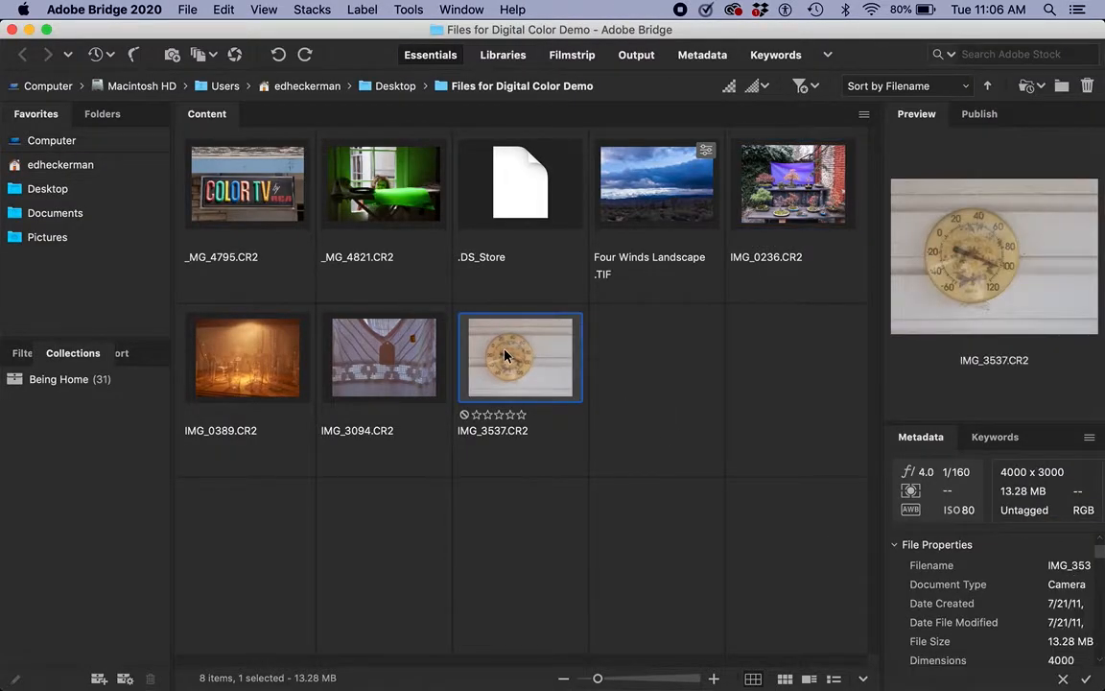
{"action": "left_click", "coordinate": [234, 55]}
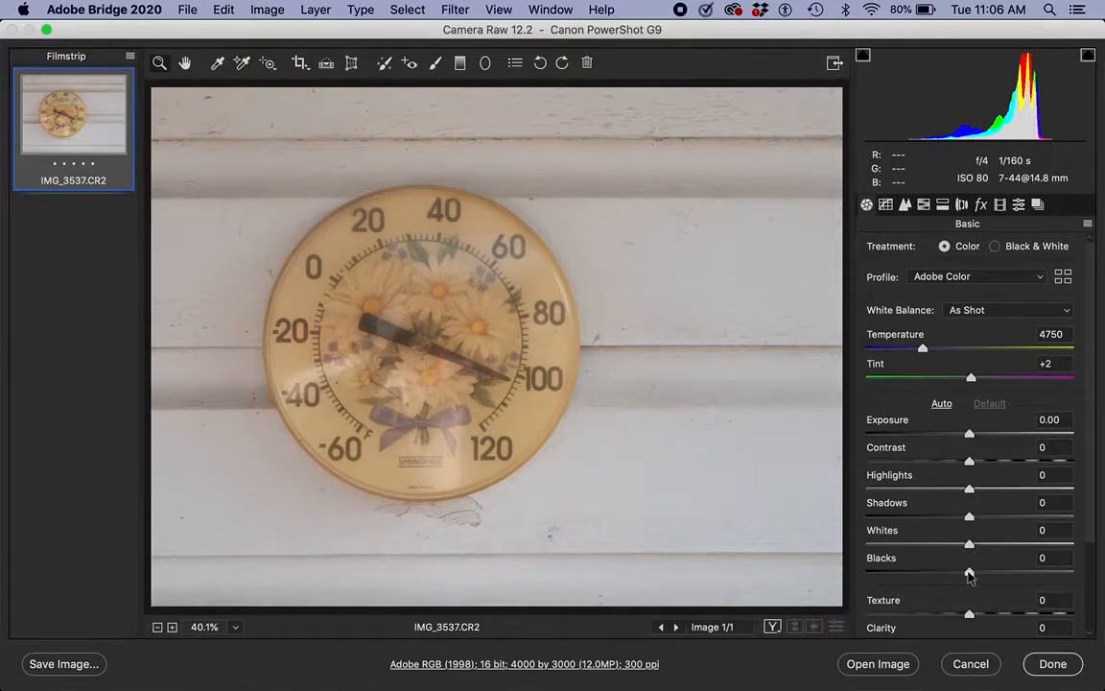
{"action": "left_click_drag", "start_coordinate": [969, 574], "coordinate": [886, 574]}
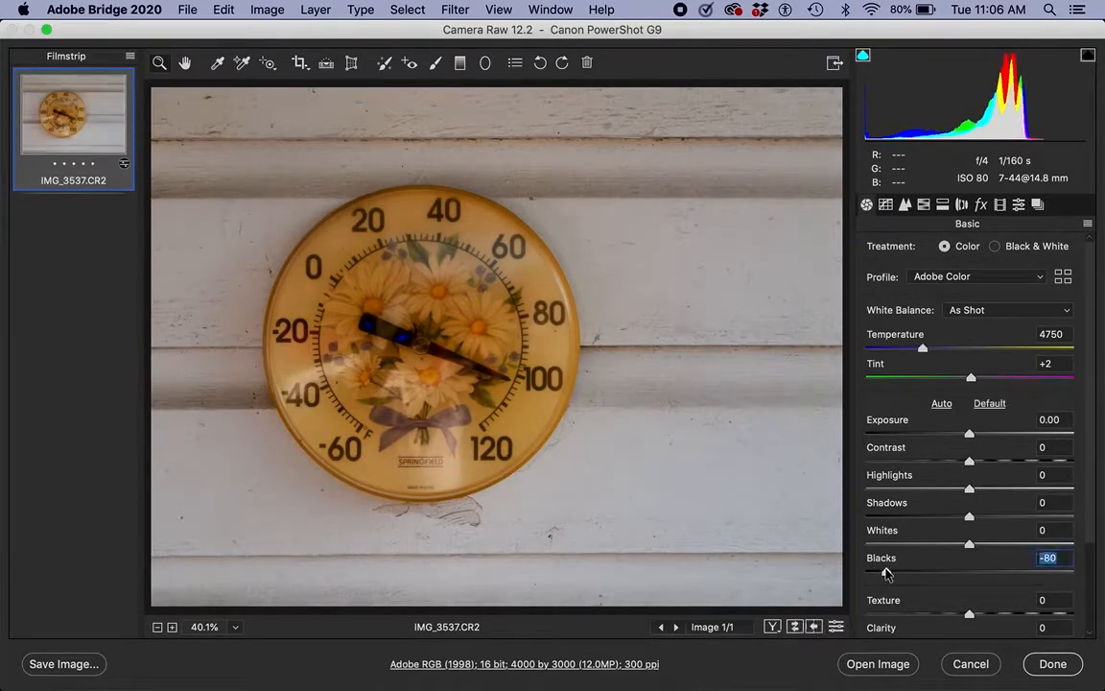
{"action": "left_click_drag", "start_coordinate": [976, 545], "coordinate": [1038, 562]}
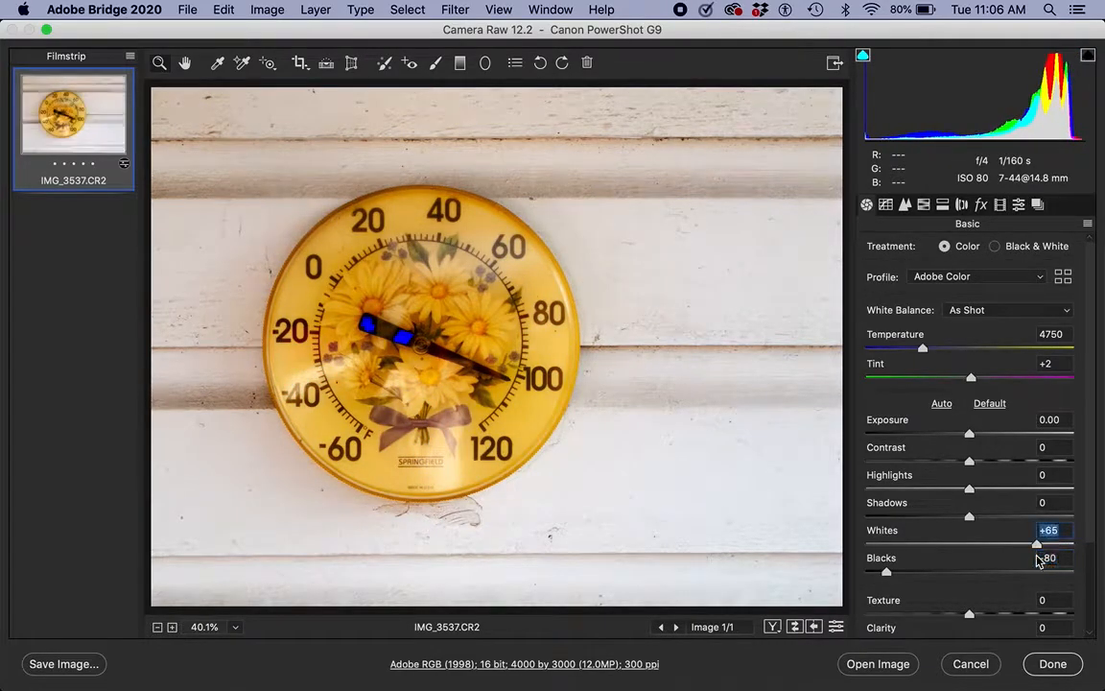
{"action": "left_click_drag", "start_coordinate": [888, 572], "coordinate": [896, 573]}
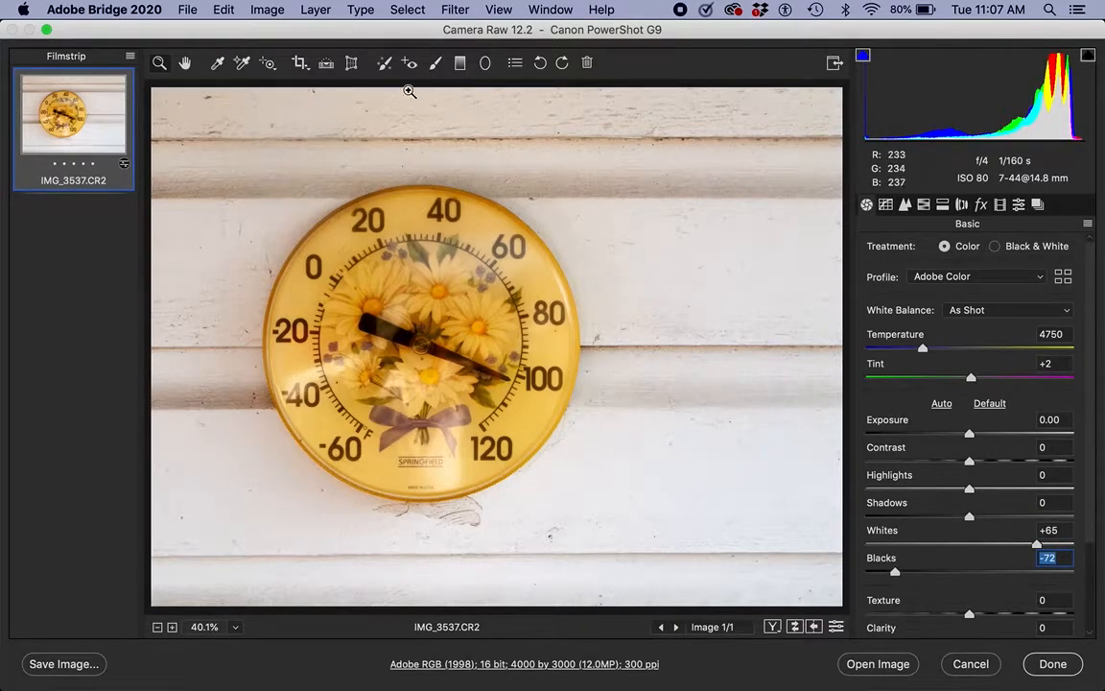
Straighten the thermometer photo with the Level Upright correction and return to the Basic adjustments
{"action": "left_click", "coordinate": [352, 63]}
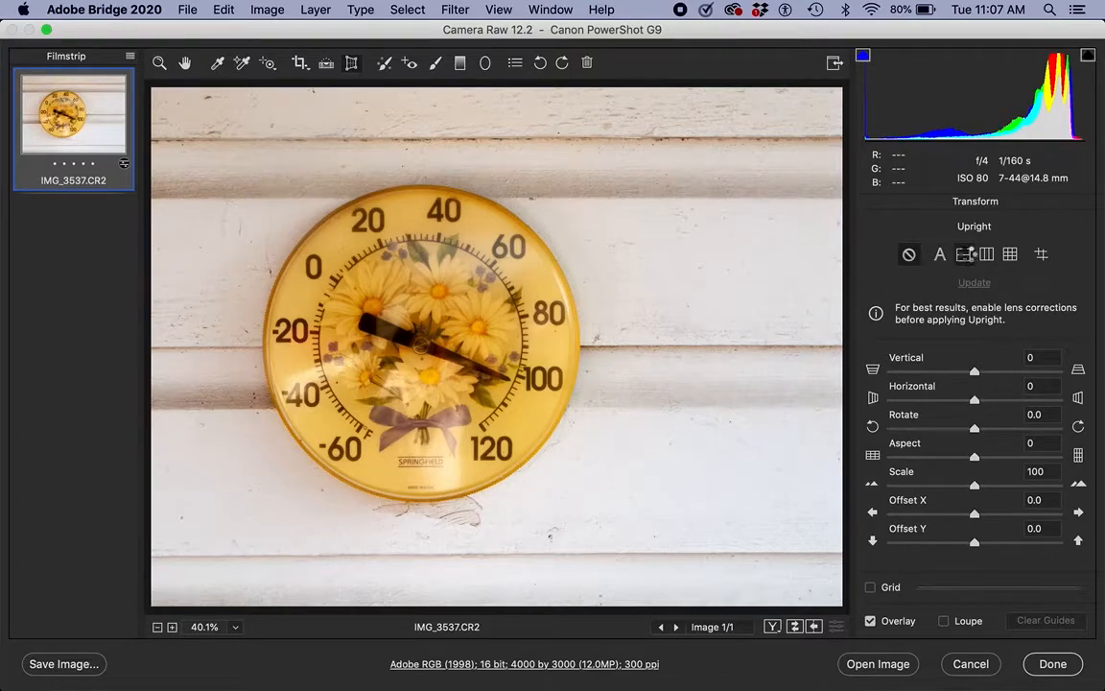
{"action": "left_click", "coordinate": [965, 256]}
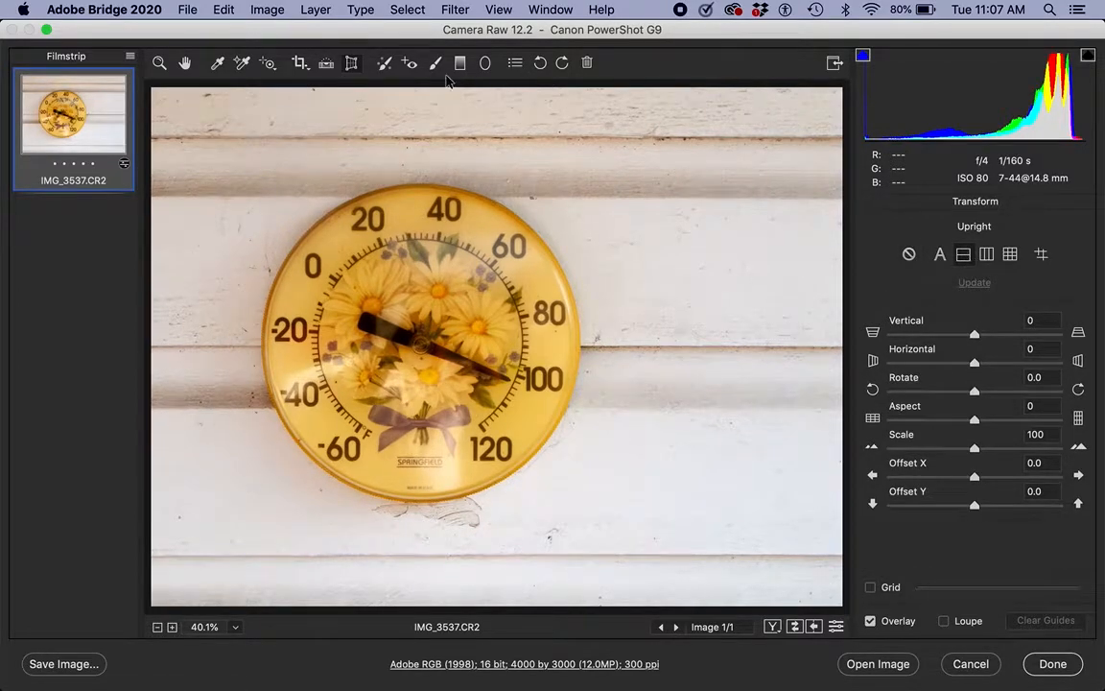
{"action": "left_click", "coordinate": [186, 65]}
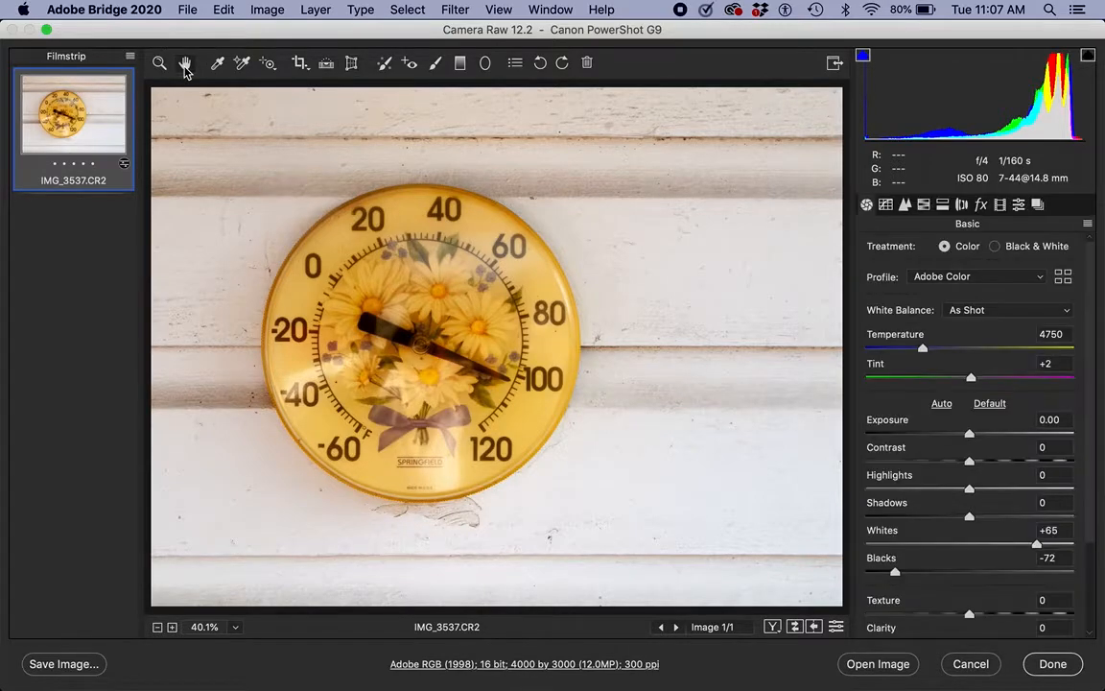
Use targeted saturation adjustments to set the white siding to Reds -29 and Oranges -60, and the thermometer face to Oranges -63 and Yellows -7
{"action": "left_click", "coordinate": [923, 205]}
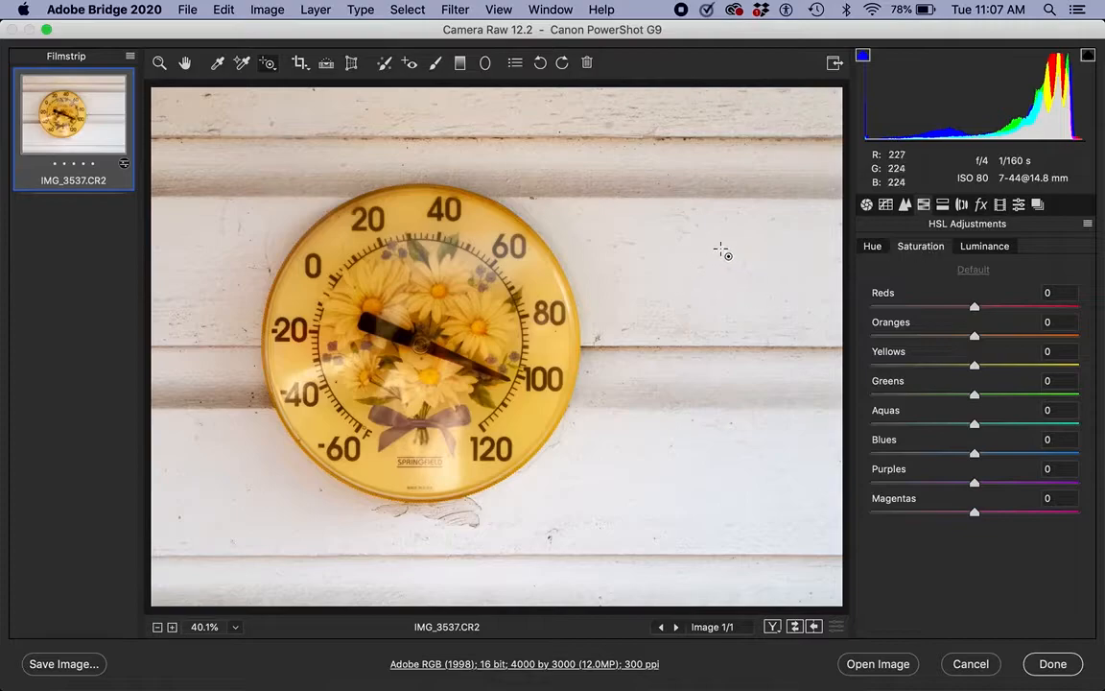
{"action": "left_click_drag", "start_coordinate": [718, 241], "coordinate": [665, 245]}
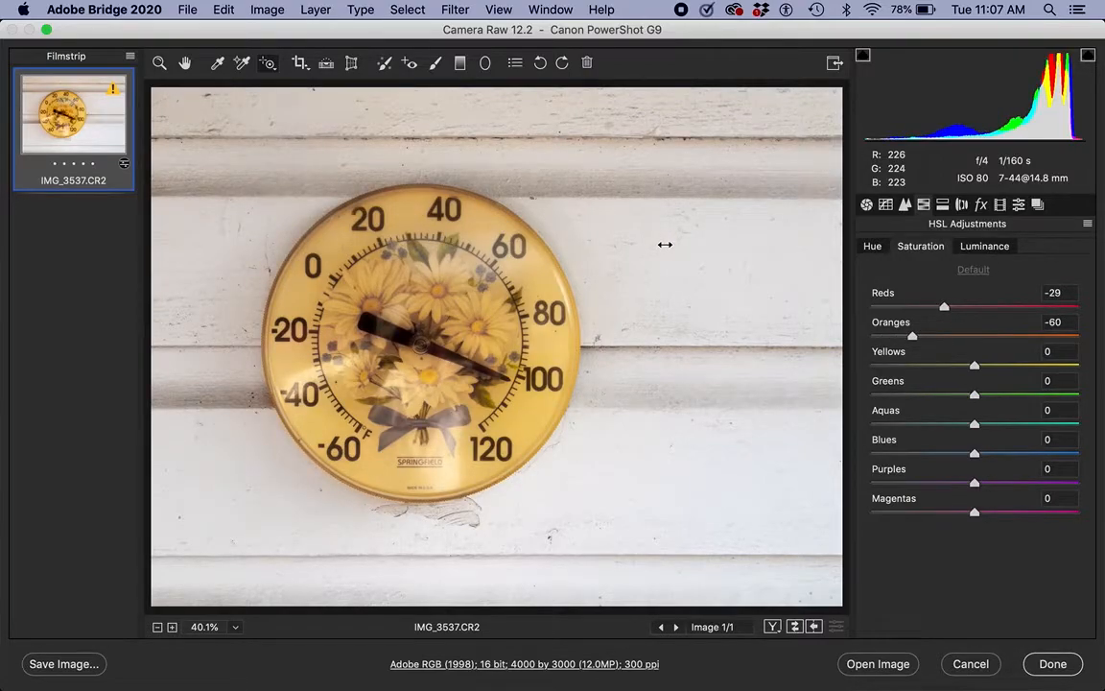
{"action": "left_click_drag", "start_coordinate": [665, 245], "coordinate": [665, 248]}
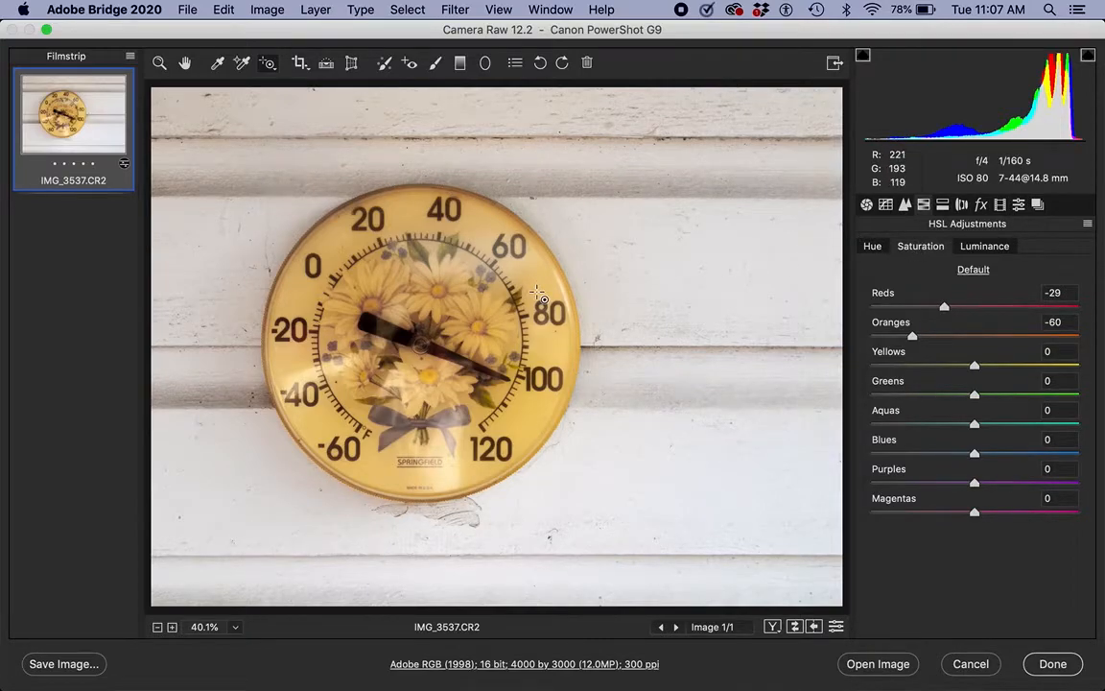
{"action": "mouse_move", "coordinate": [536, 283]}
{"action": "left_mouse_down"}
{"action": "mouse_move", "coordinate": [478, 283]}
{"action": "mouse_move", "coordinate": [567, 291]}
{"action": "mouse_move", "coordinate": [531, 292]}
{"action": "left_mouse_up"}
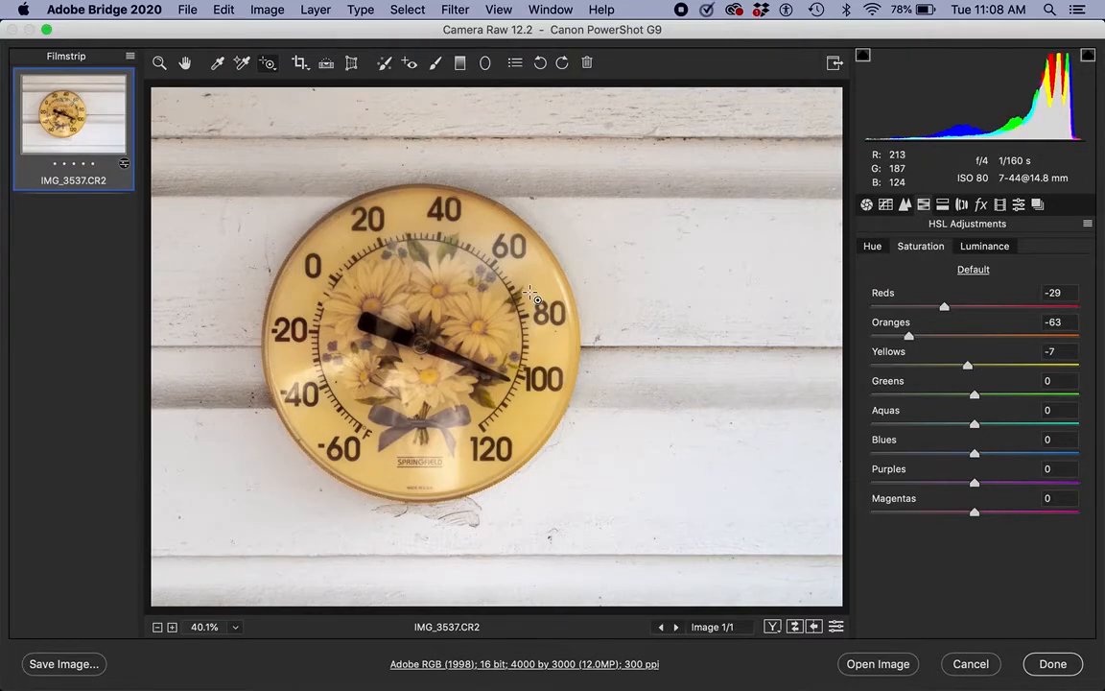